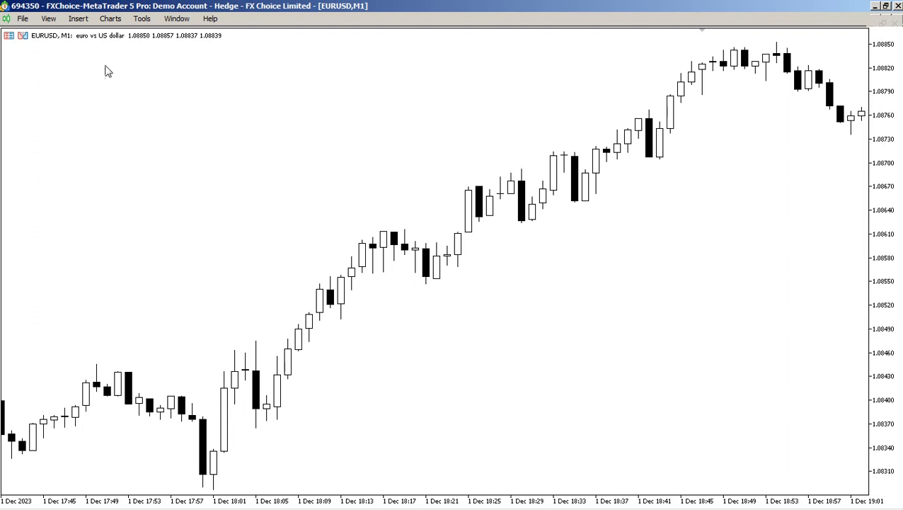
Step: Show the Navigator panel and open the Market store
click(49, 20)
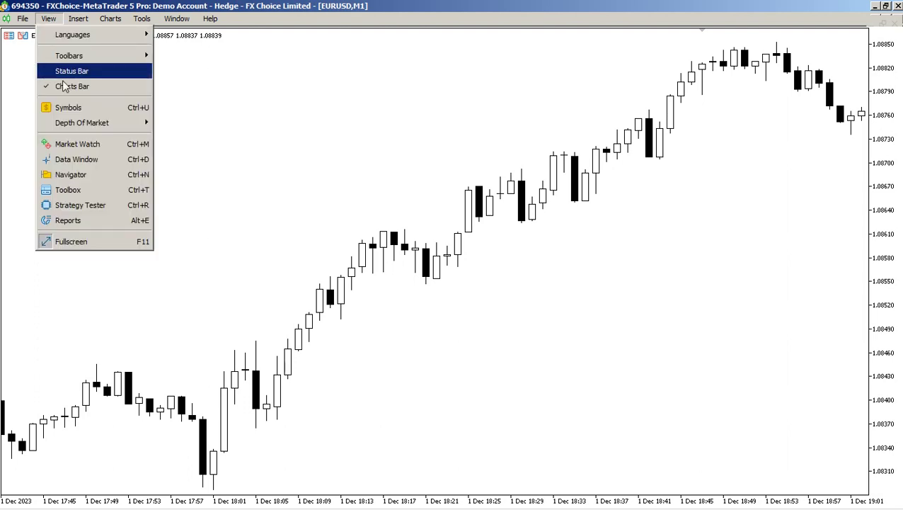
click(84, 174)
double_click(42, 123)
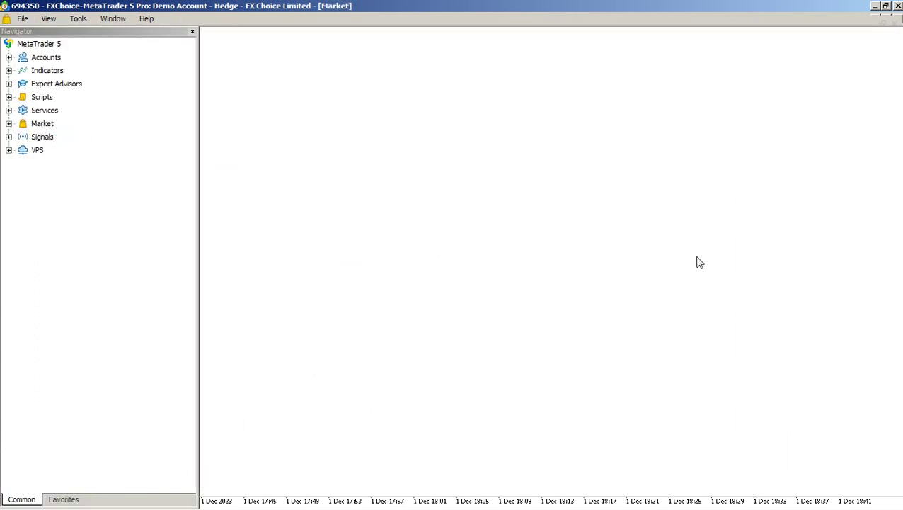
key(alt+Tab)
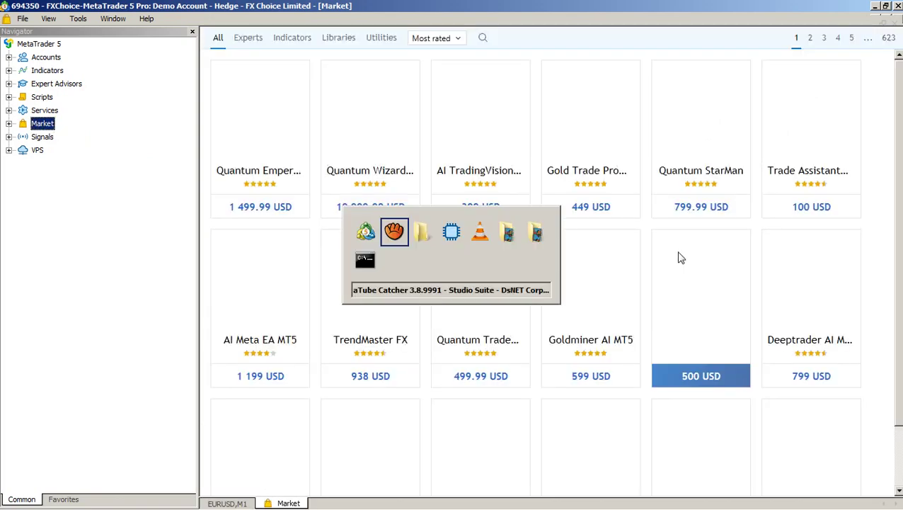
key(alt+Tab)
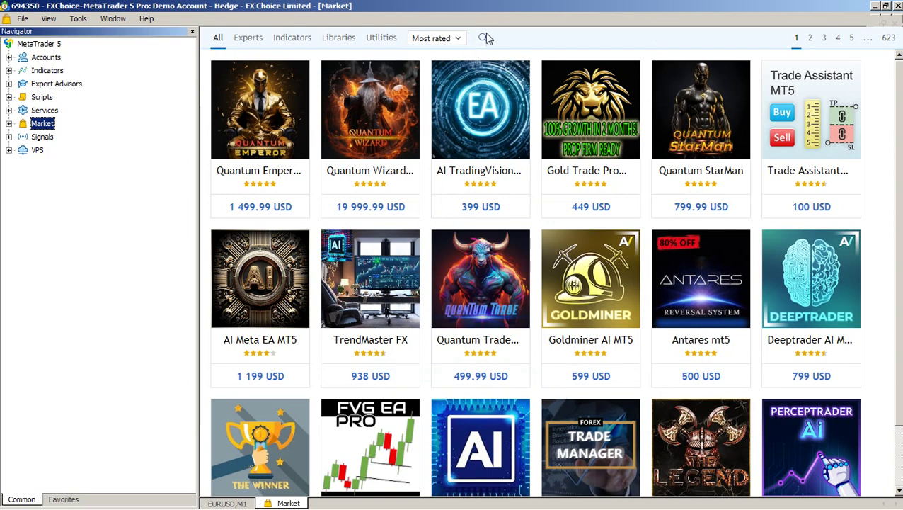
Step: Search the Market for 'Rule Plotter' and open the Rule Plotter product page
click(482, 38)
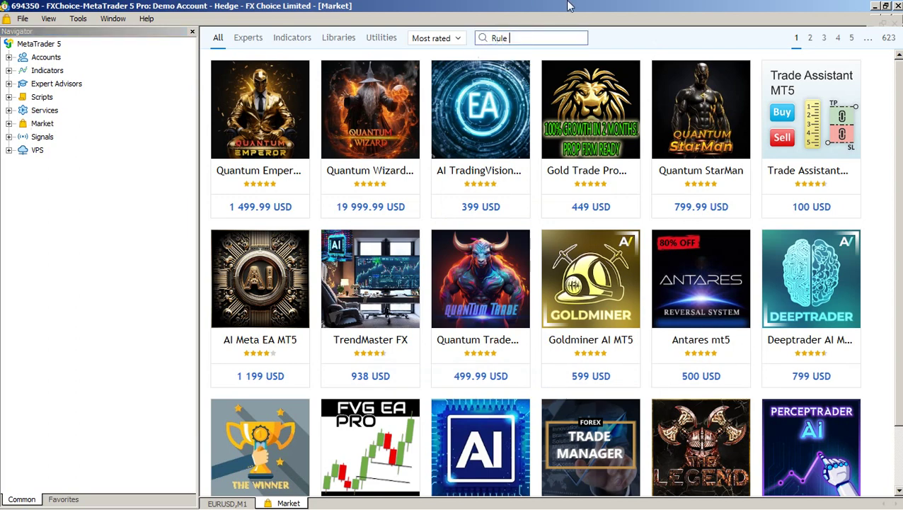
text(Rule Plotter)
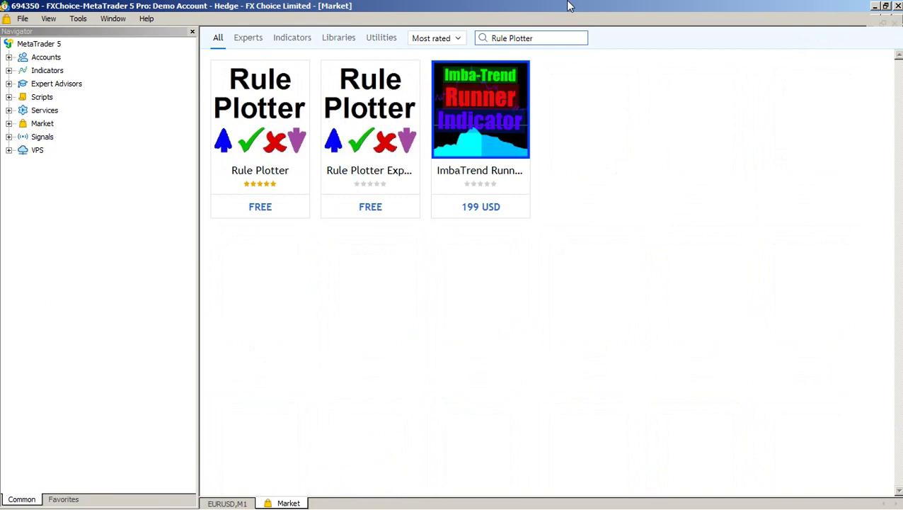
mouse_move(367, 107)
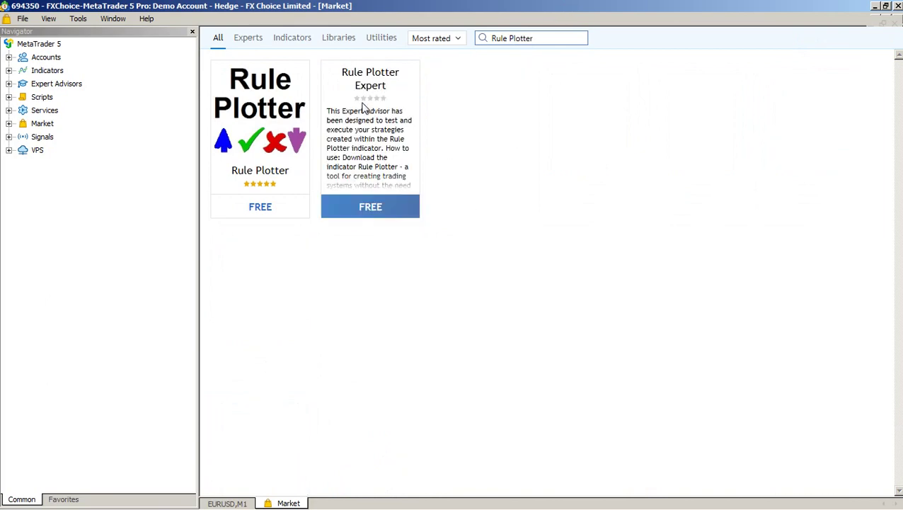
mouse_move(266, 116)
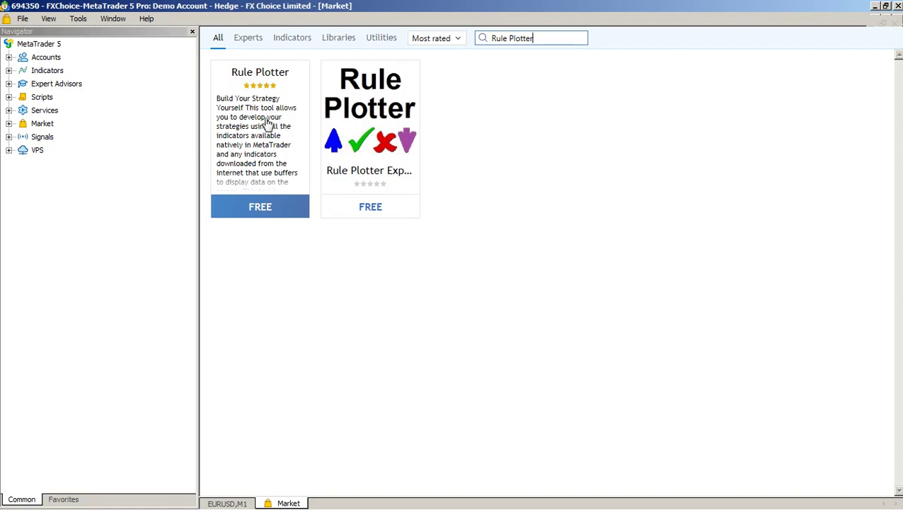
click(266, 122)
click(344, 125)
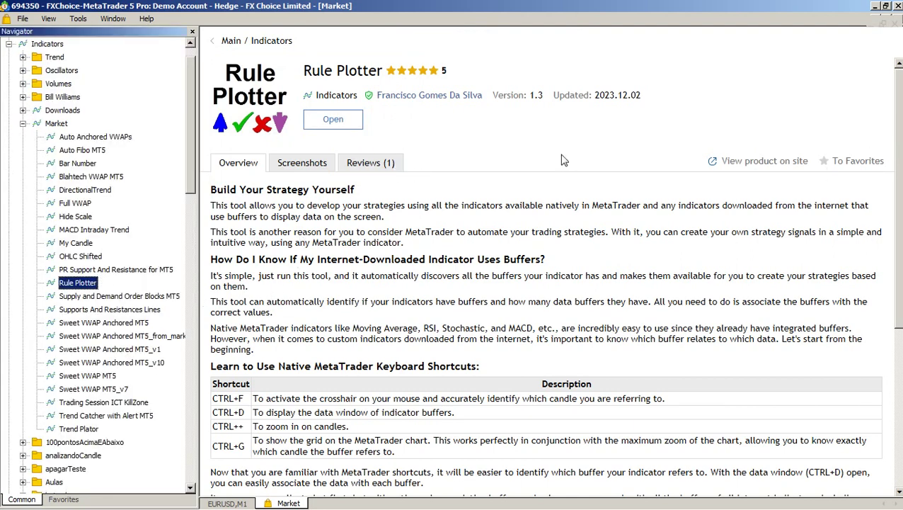
Step: Attach Rule Plotter to the EURUSD M1 chart, keeping Strategy at 0
click(895, 24)
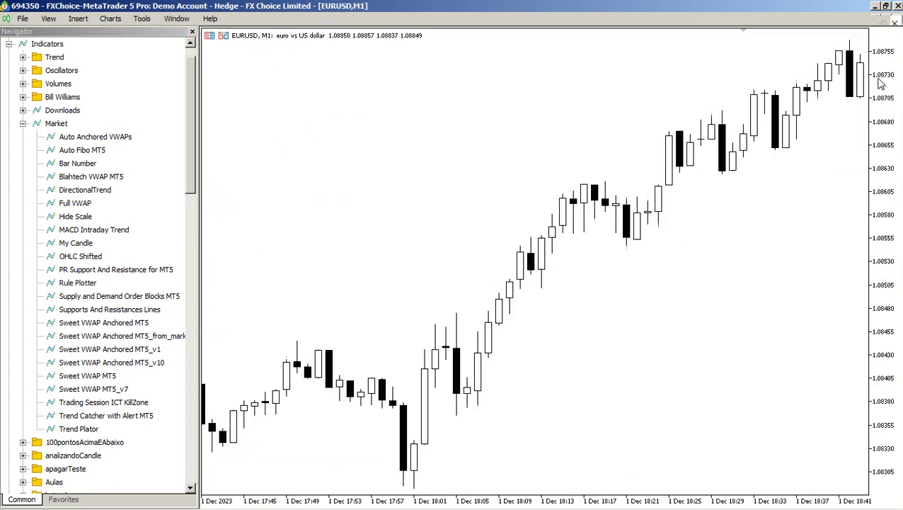
click(72, 284)
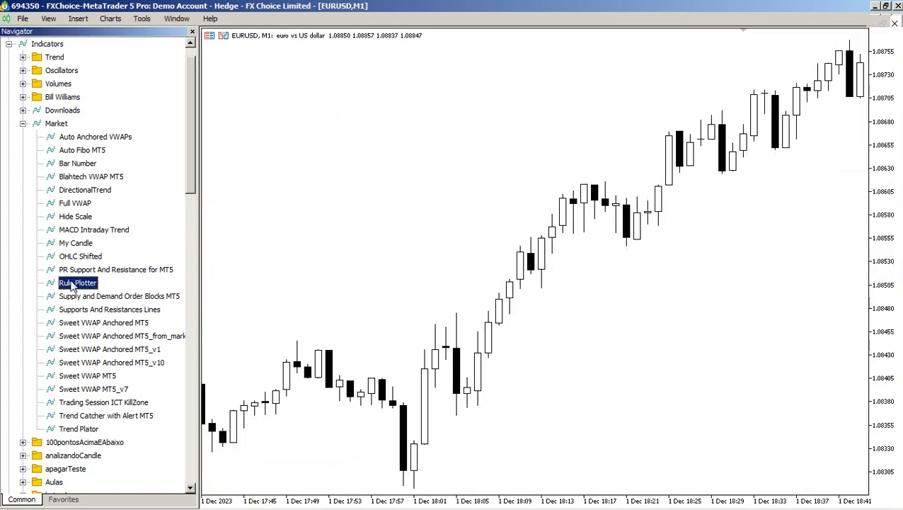
drag(478, 230, 478, 230)
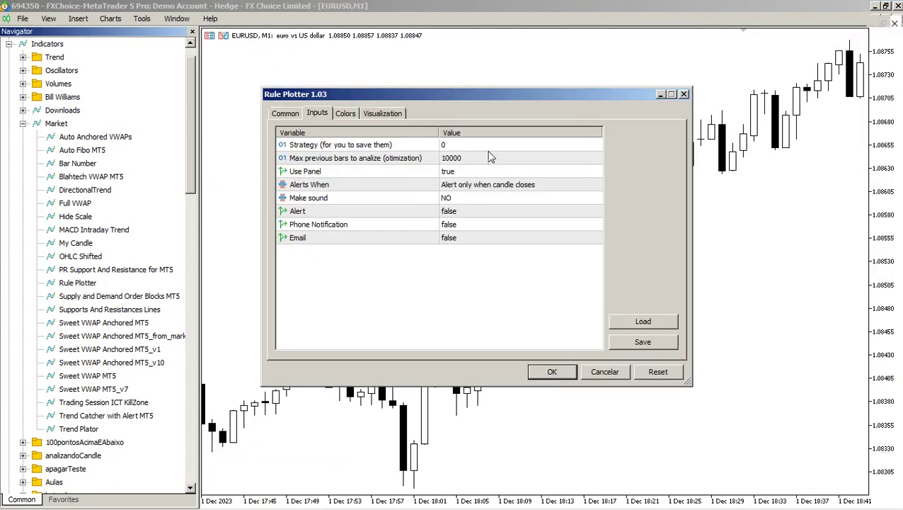
double_click(434, 143)
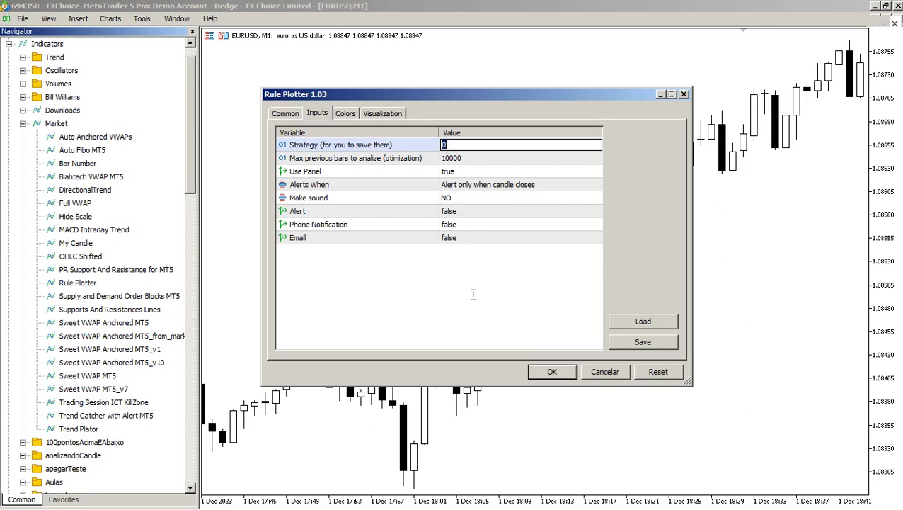
click(555, 372)
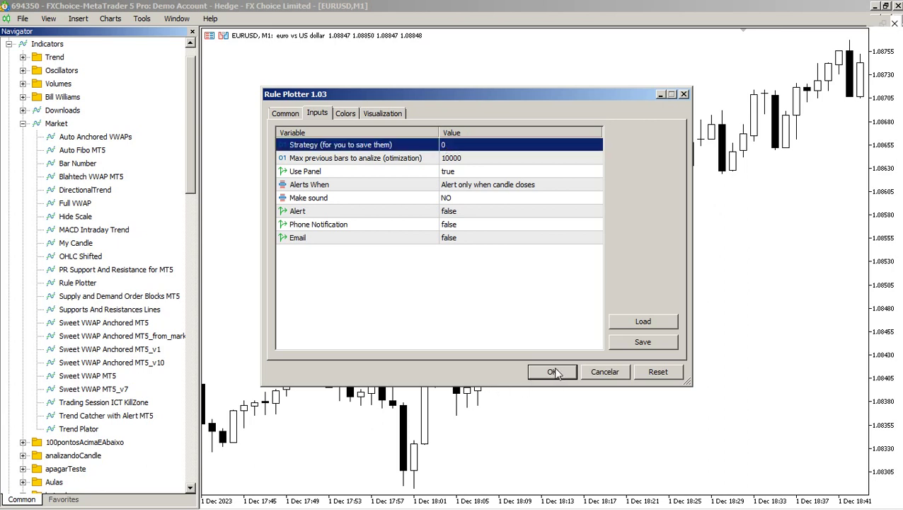
click(553, 372)
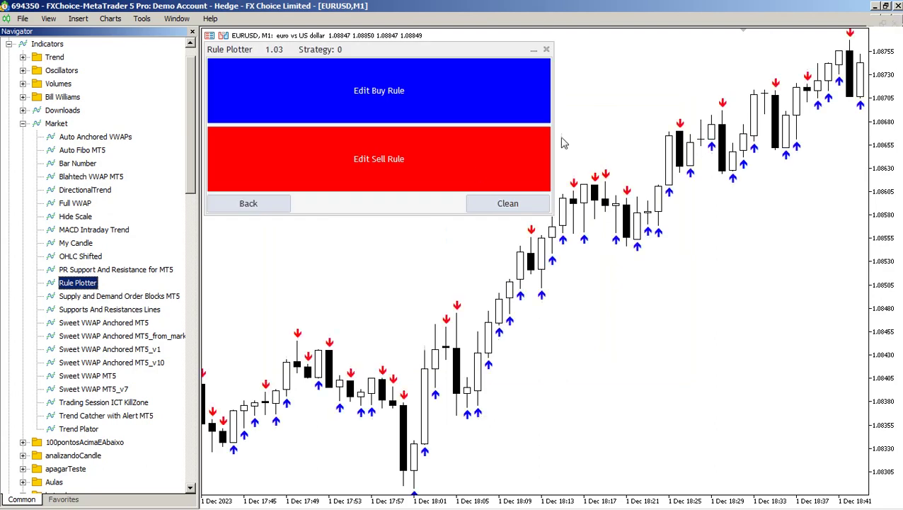
Step: Hide the Navigator, clear the default C > O buy condition and add a new Rule 1
click(191, 32)
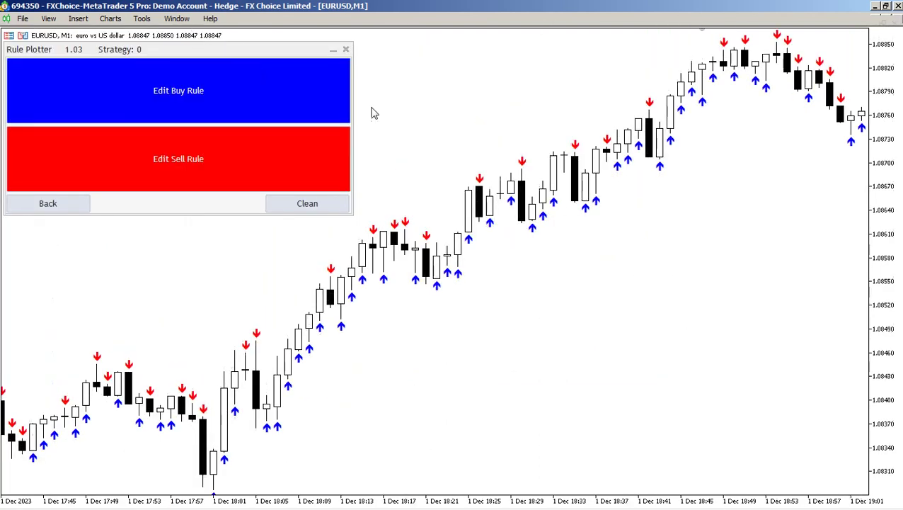
click(215, 92)
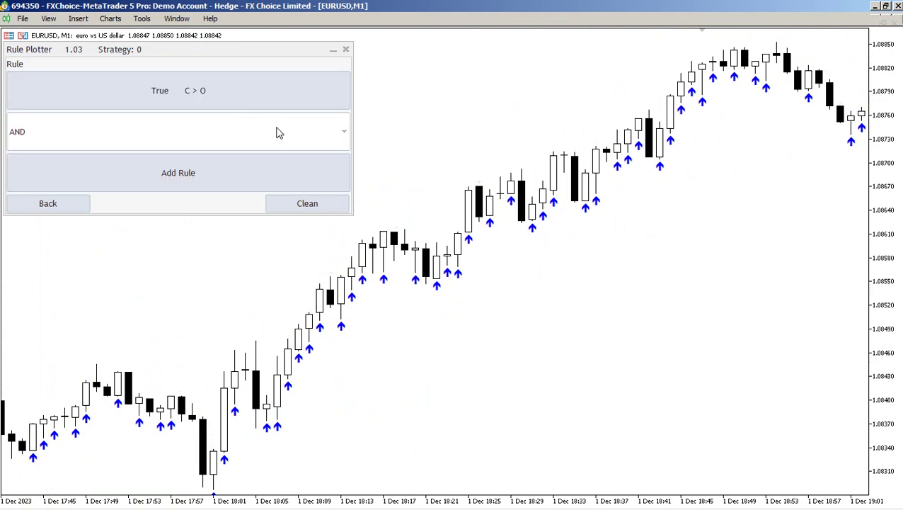
click(307, 204)
click(214, 91)
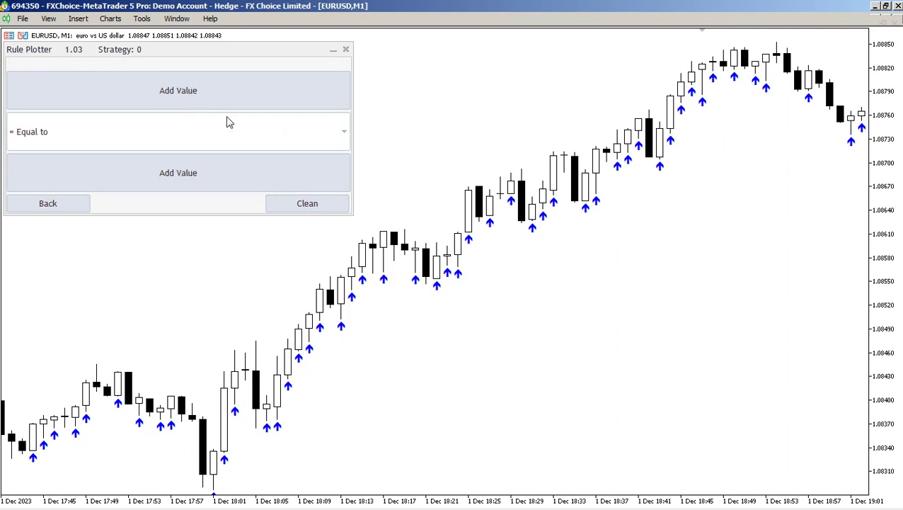
Step: Set Rule 1's first value to candle Close with bar shift 0
click(181, 96)
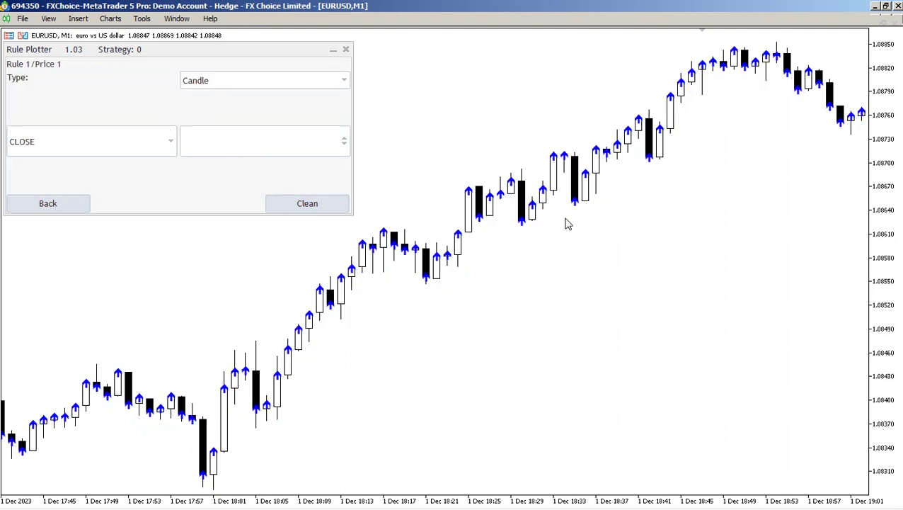
click(344, 140)
click(344, 140)
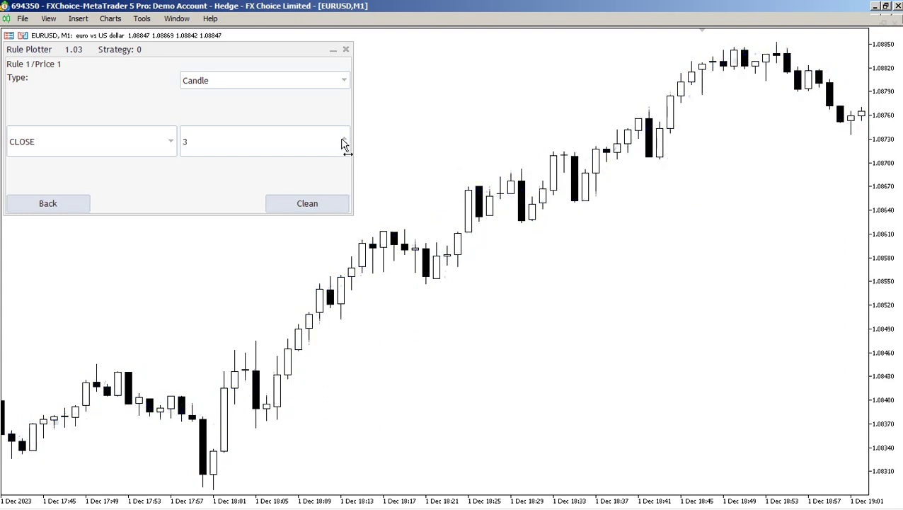
click(344, 140)
click(344, 140)
click(344, 139)
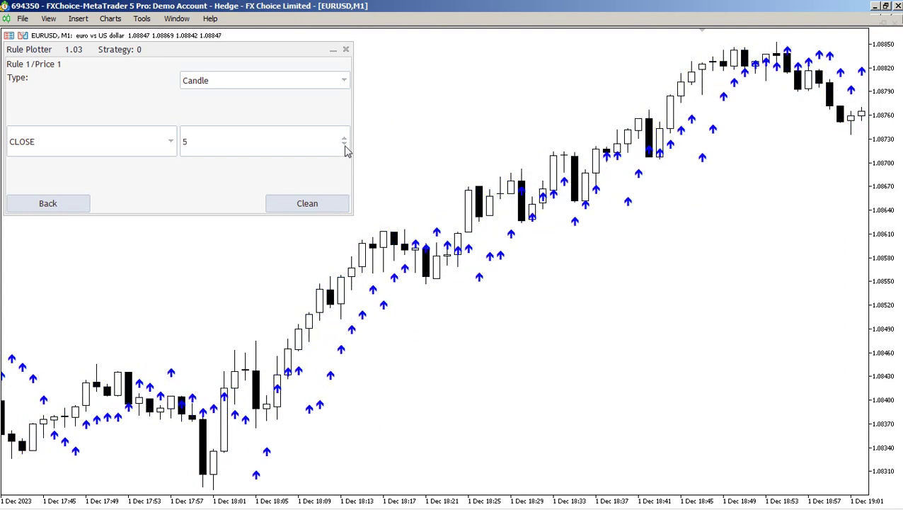
click(344, 147)
click(345, 146)
click(344, 146)
click(344, 147)
click(345, 146)
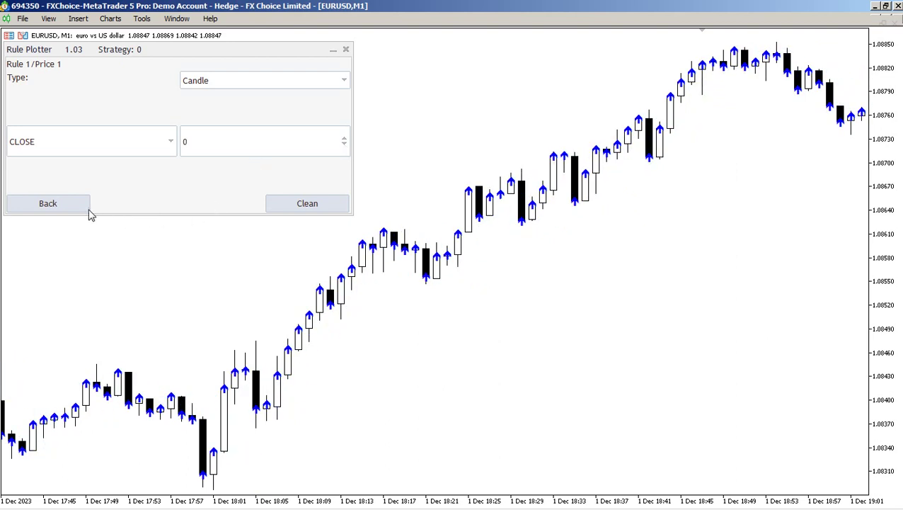
click(66, 206)
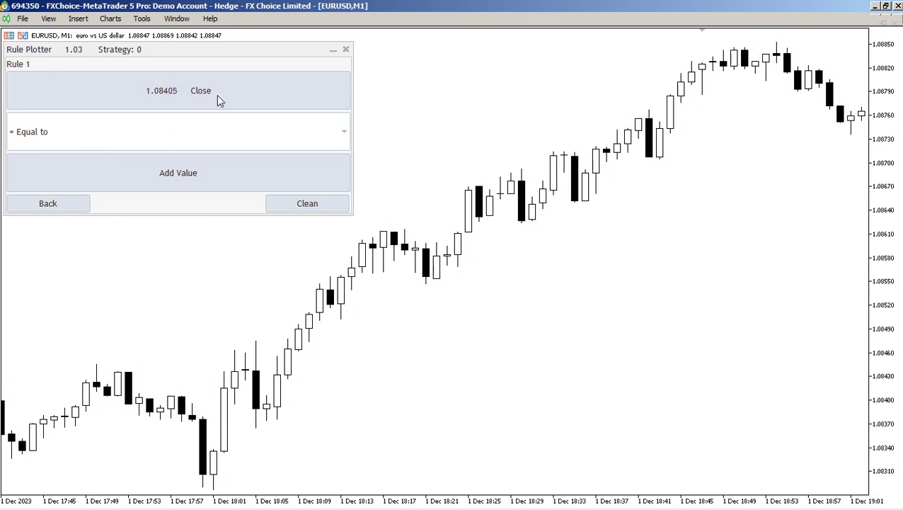
Step: Make Rule 1's second value an Indicator loaded from the chart
click(172, 175)
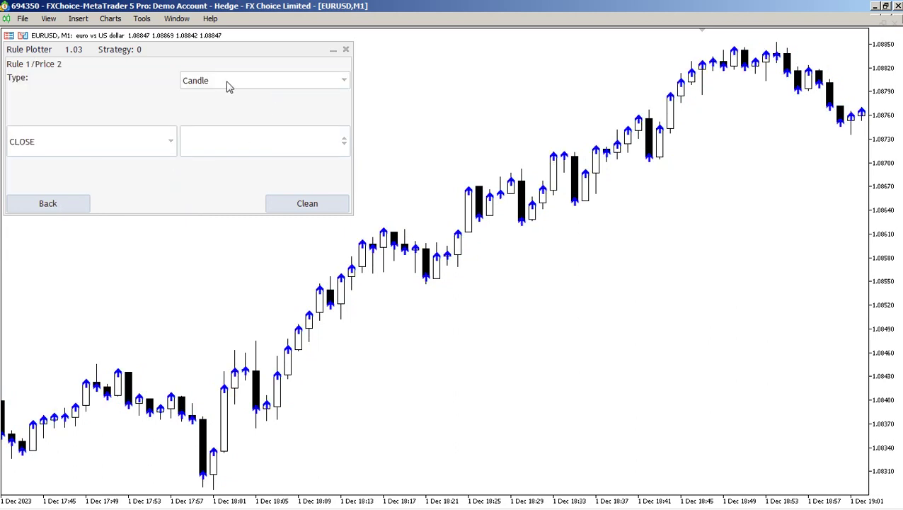
click(226, 88)
click(201, 133)
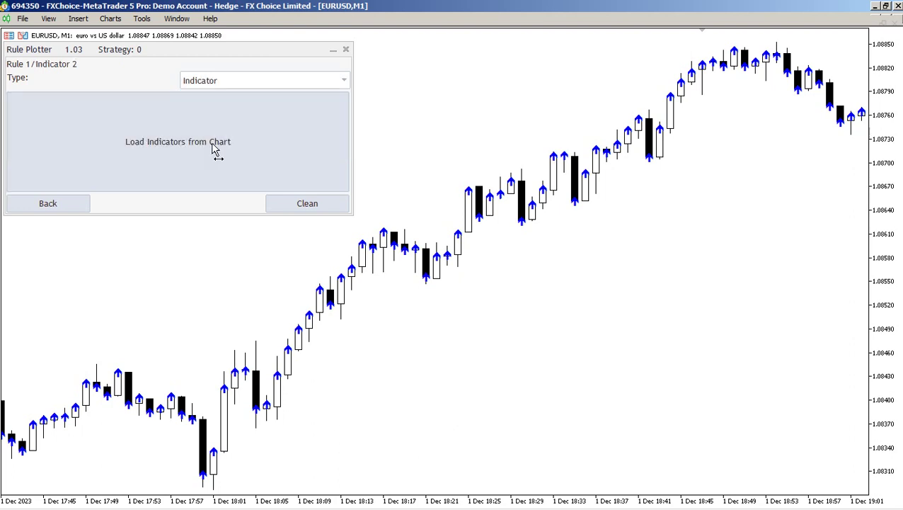
click(215, 150)
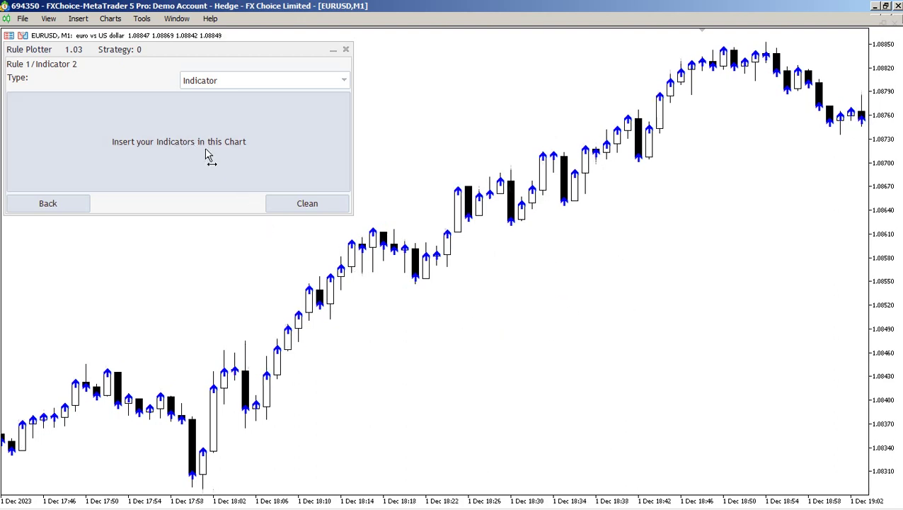
Step: Add Bollinger Bands with default settings to the EURUSD chart
click(79, 19)
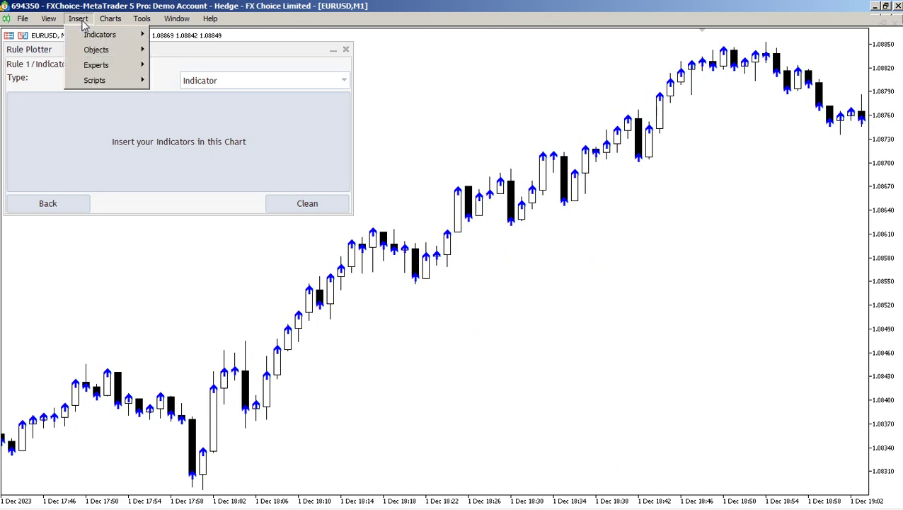
mouse_move(91, 34)
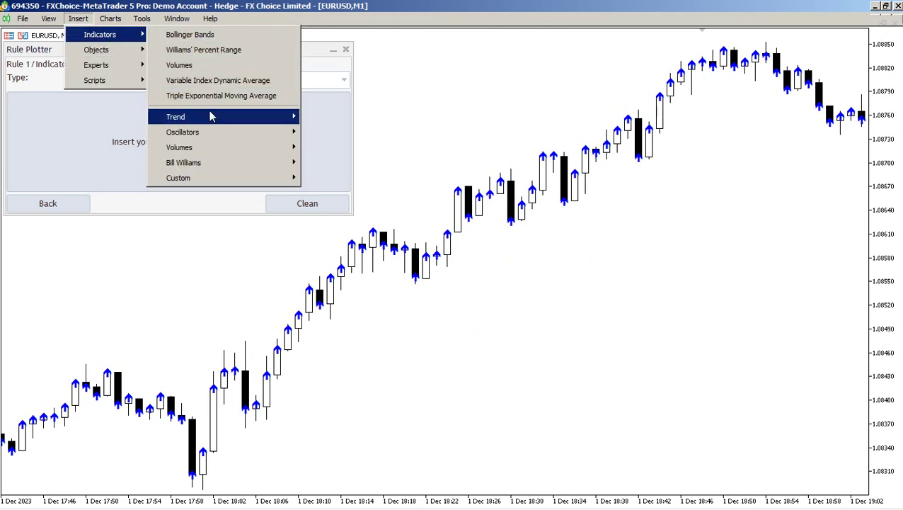
mouse_move(259, 120)
click(354, 160)
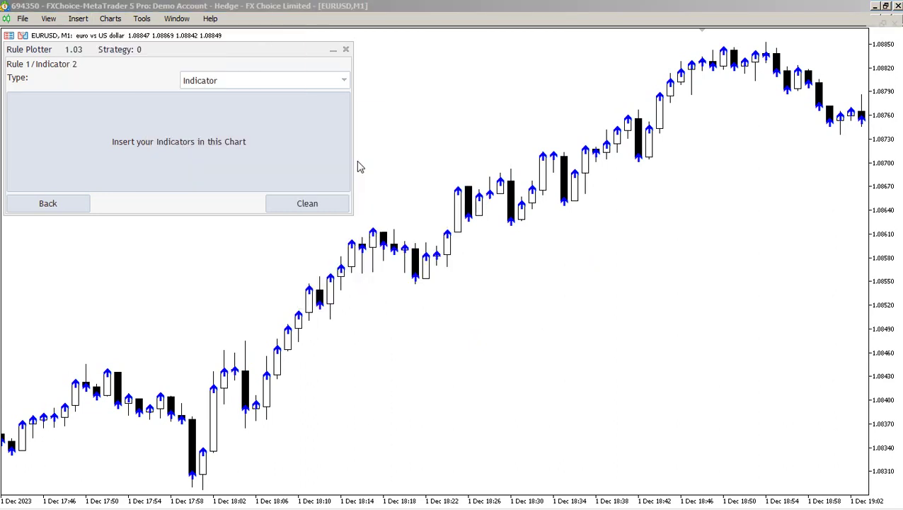
drag(452, 213, 500, 197)
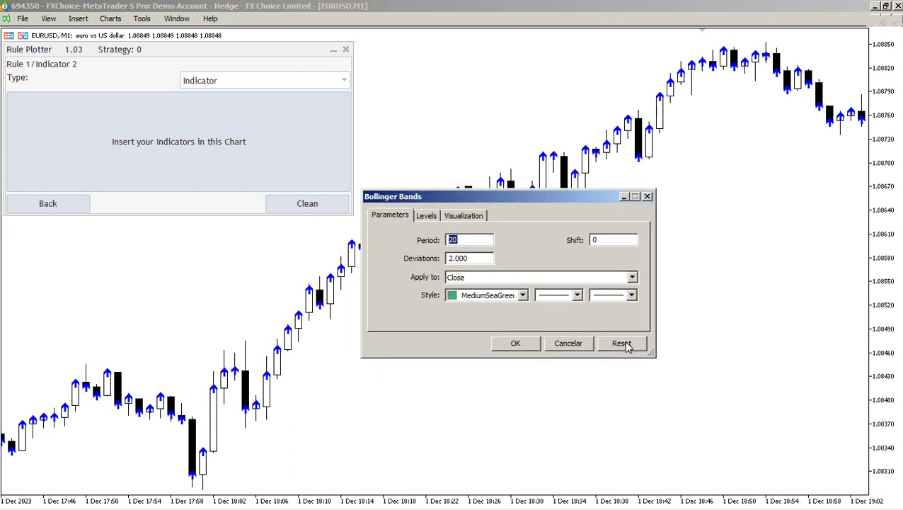
click(516, 344)
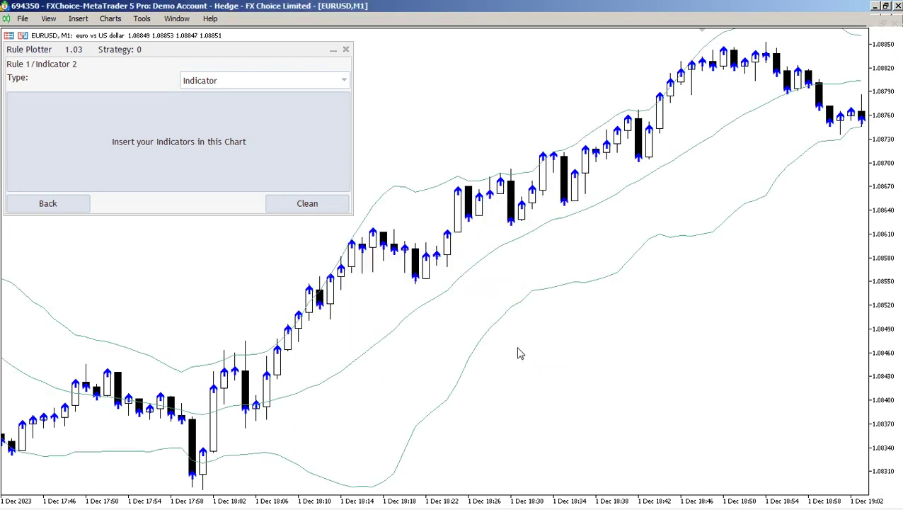
Step: Set Rule 1's second value to the Bollinger Bands lower buffer, BANDS[2][0]
click(186, 128)
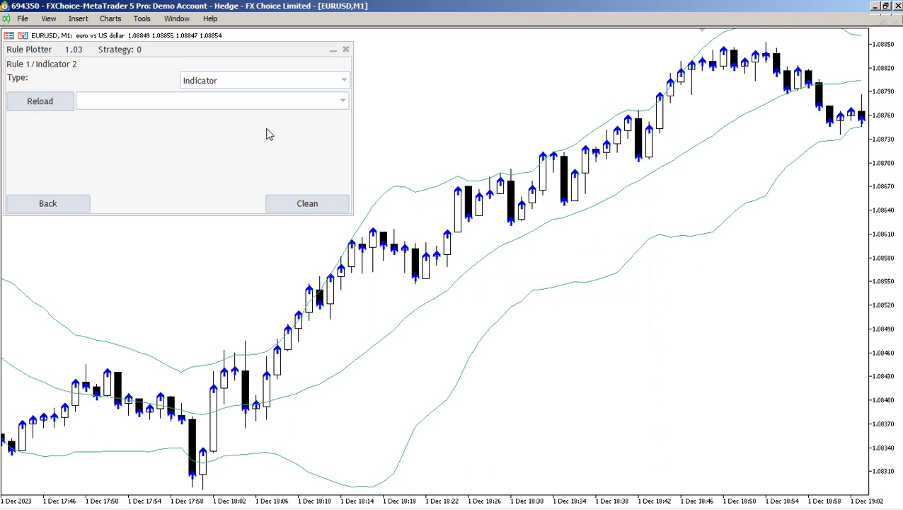
click(160, 103)
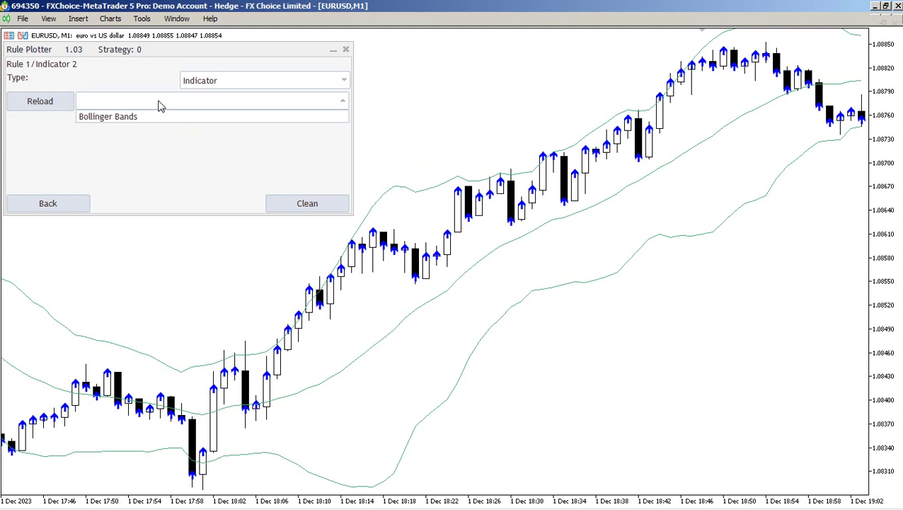
click(123, 117)
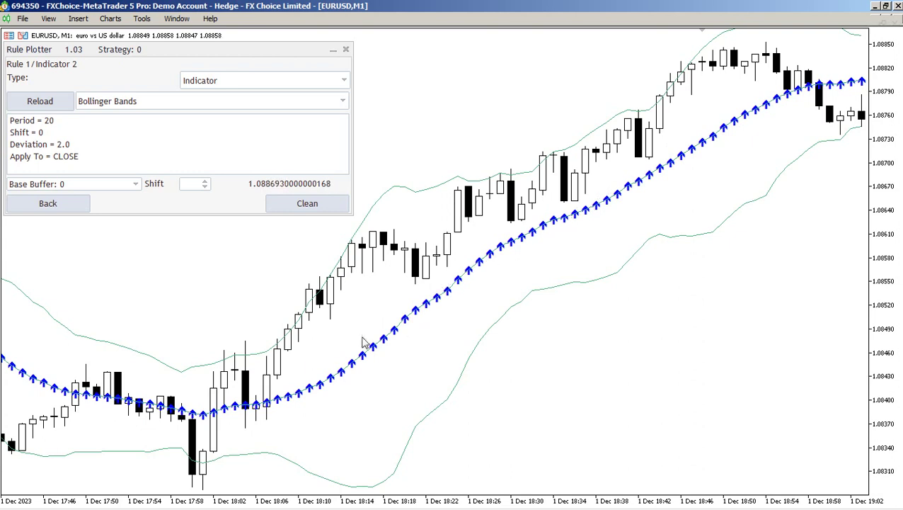
click(136, 185)
click(59, 212)
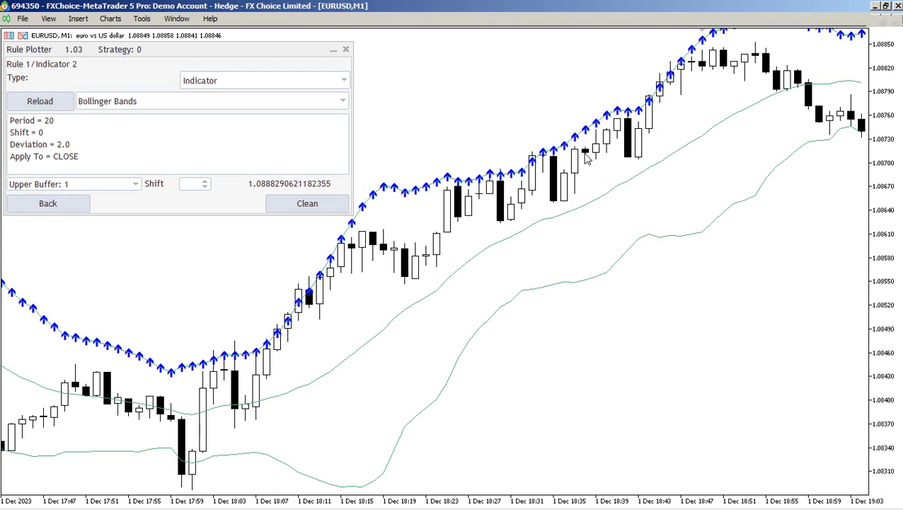
click(134, 184)
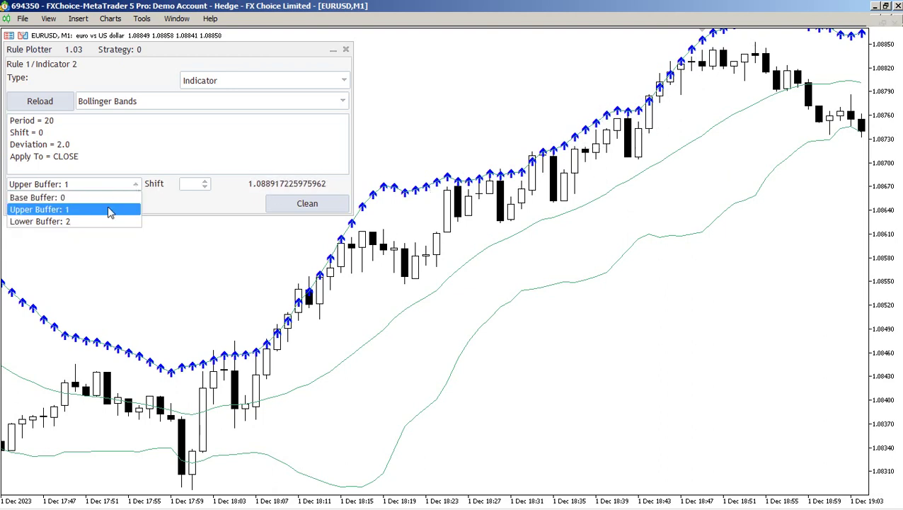
click(72, 222)
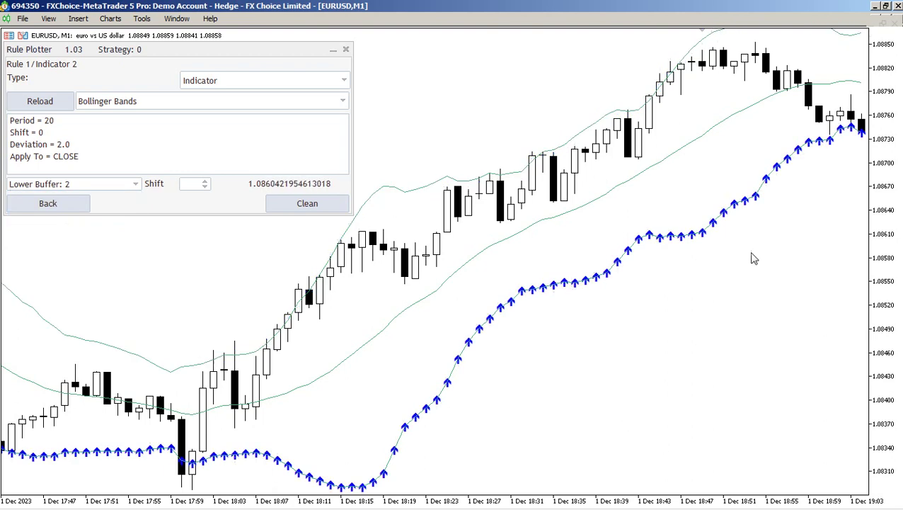
click(58, 205)
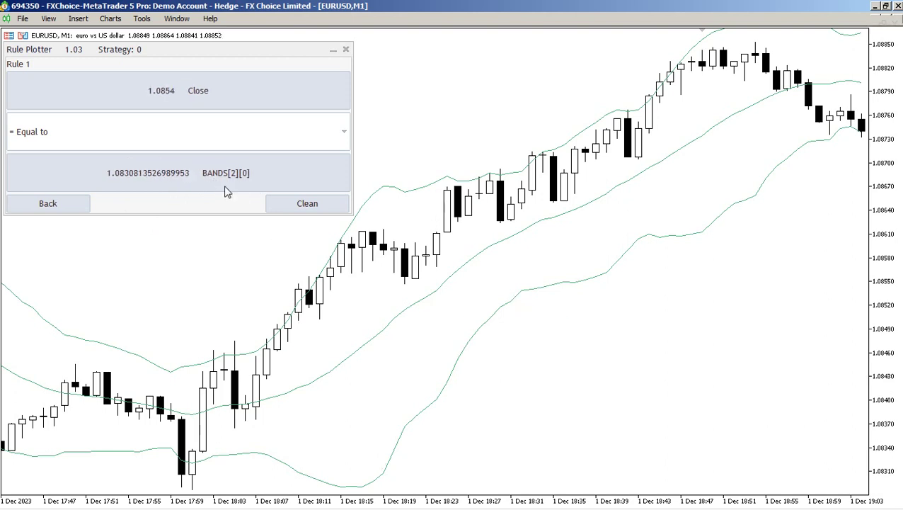
Step: Switch Rule 1's comparison to '< Lower than' so it tests Close below BANDS[2][0]
click(160, 129)
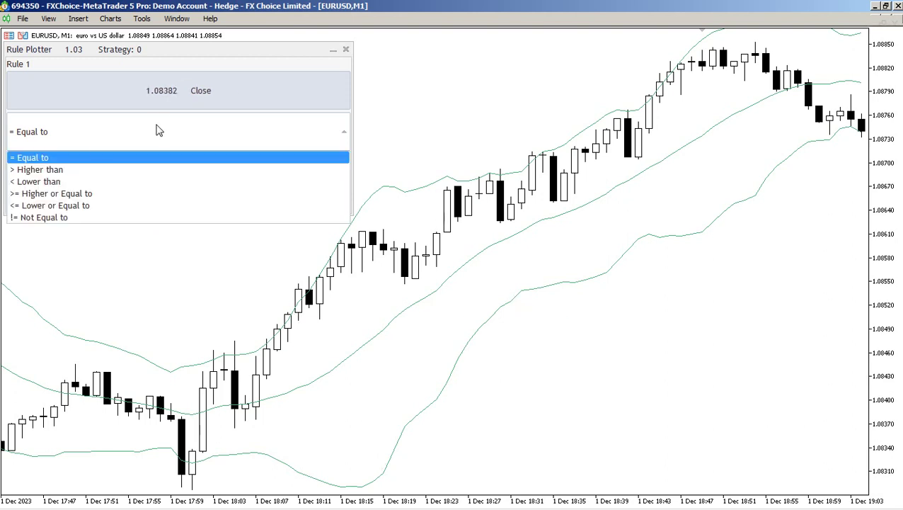
click(49, 182)
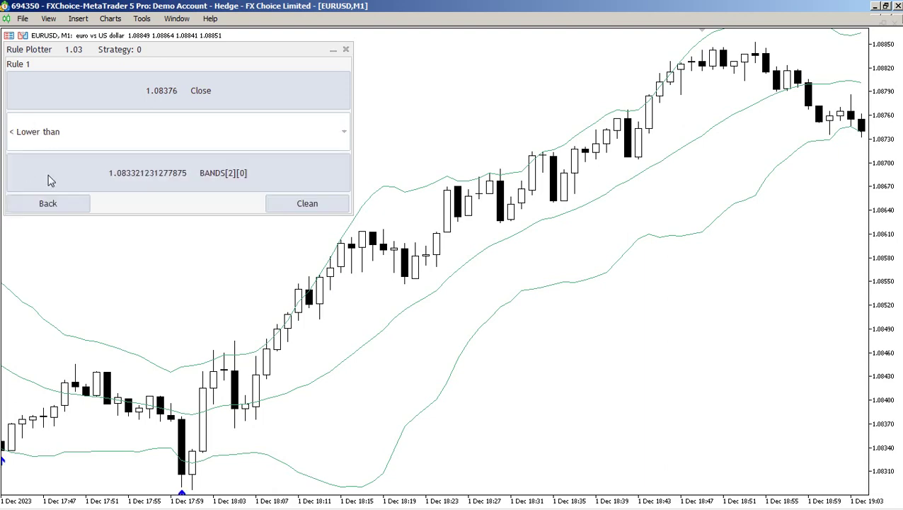
drag(218, 472, 796, 379)
drag(885, 233, 806, 447)
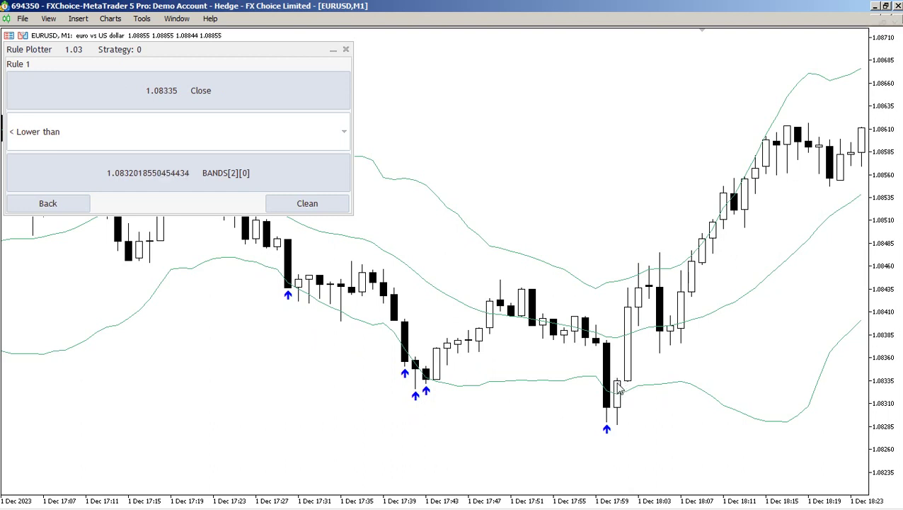
click(48, 207)
Step: Add Rule 2 with candle Close as first value and a '> Higher than' comparison
click(201, 181)
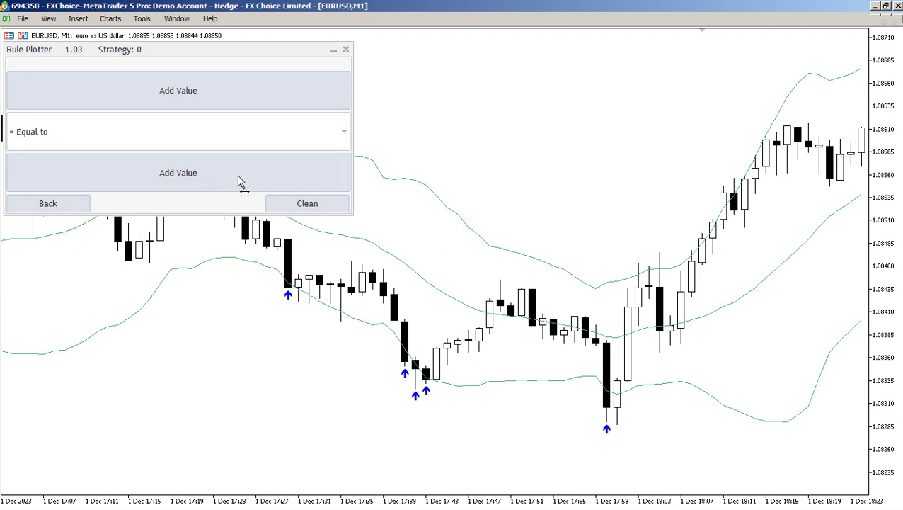
click(226, 97)
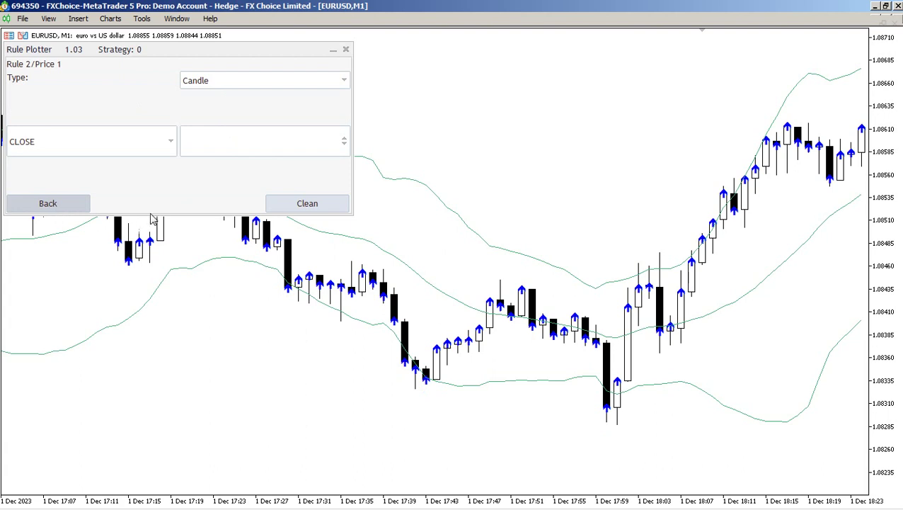
click(62, 207)
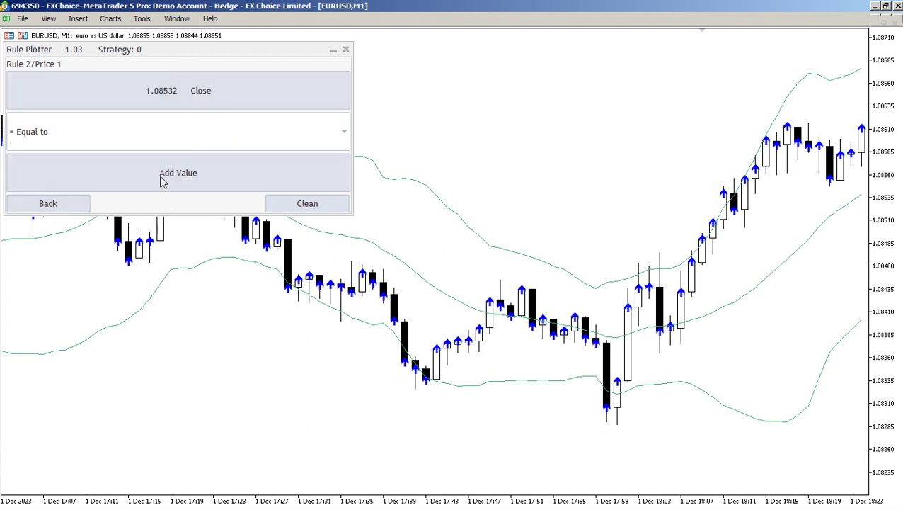
click(164, 136)
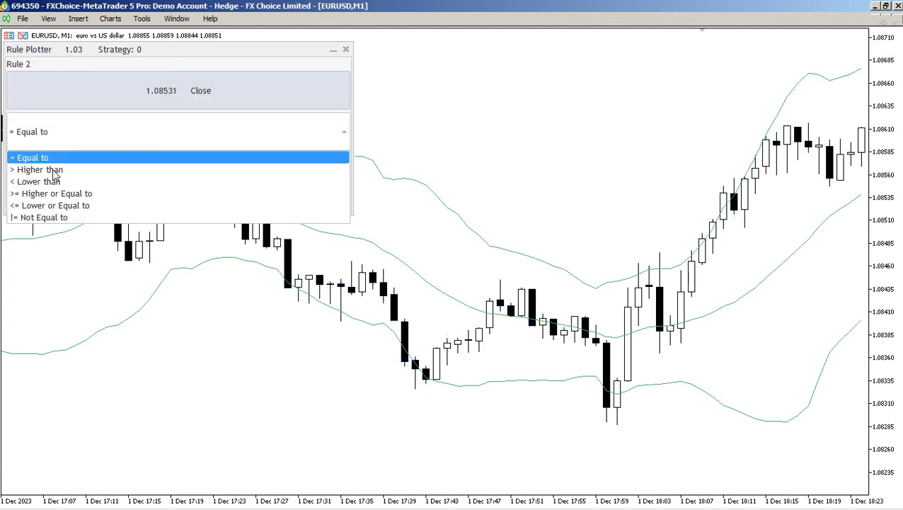
click(54, 171)
Step: Set Rule 2's second value to the Bollinger Bands lower buffer, BANDS[2][0]
click(225, 173)
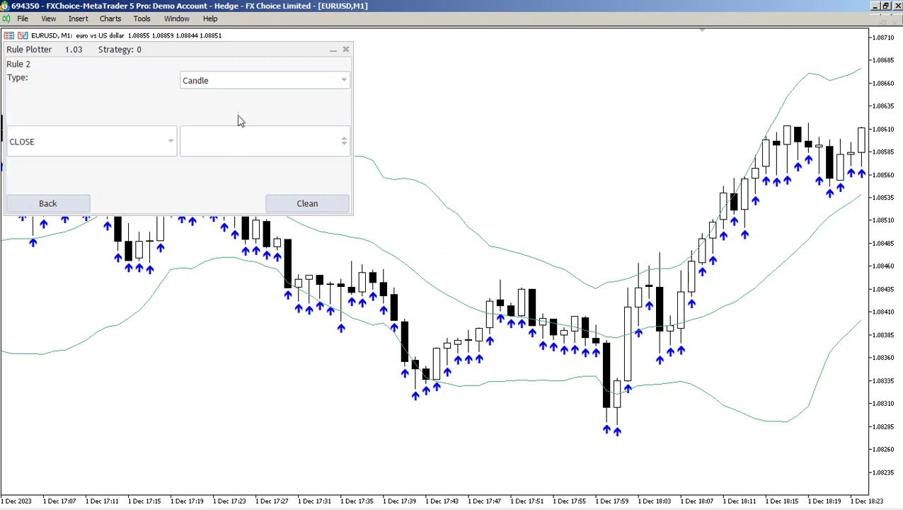
click(259, 82)
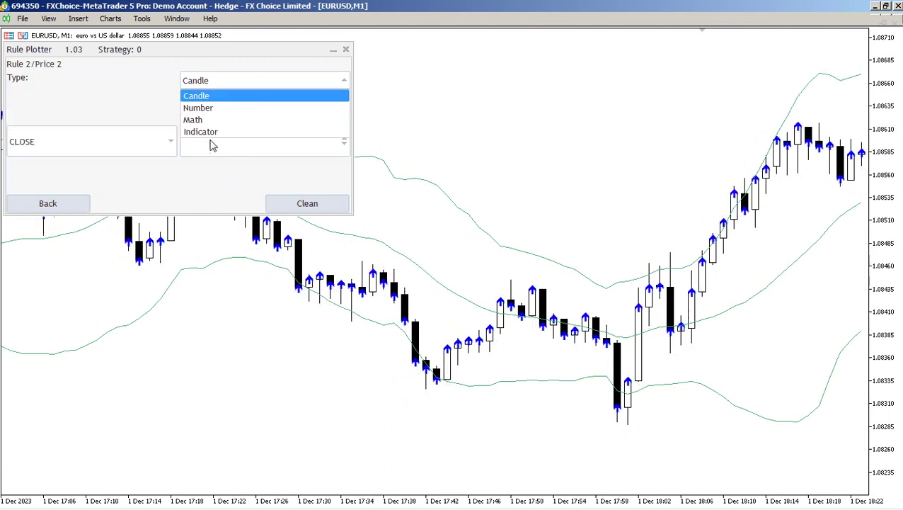
click(201, 133)
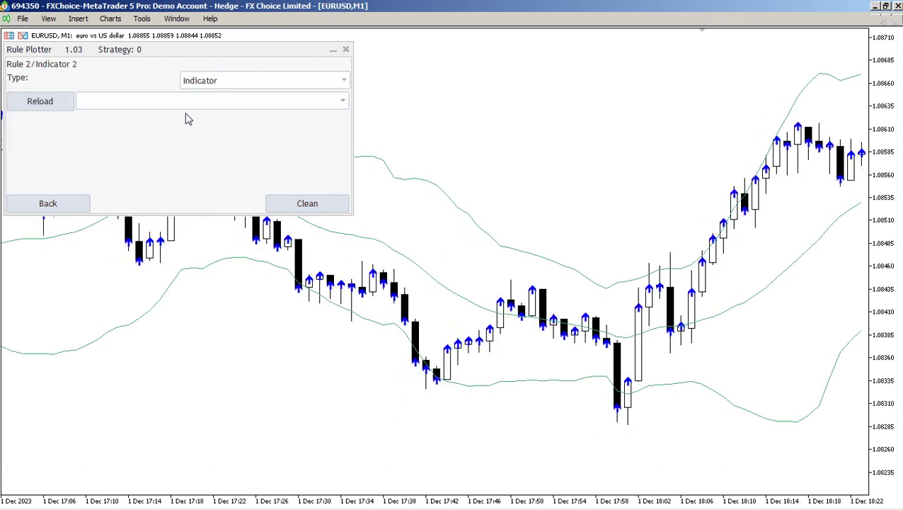
click(183, 104)
click(126, 119)
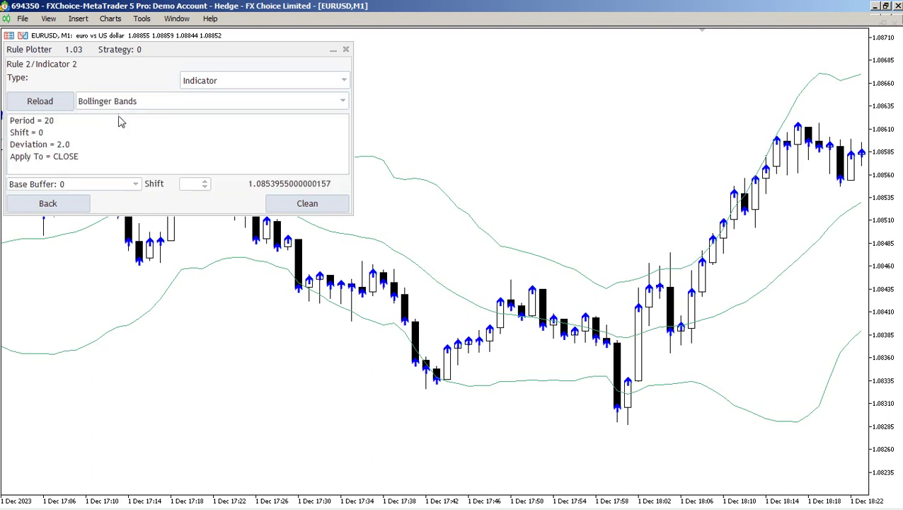
click(130, 186)
click(69, 221)
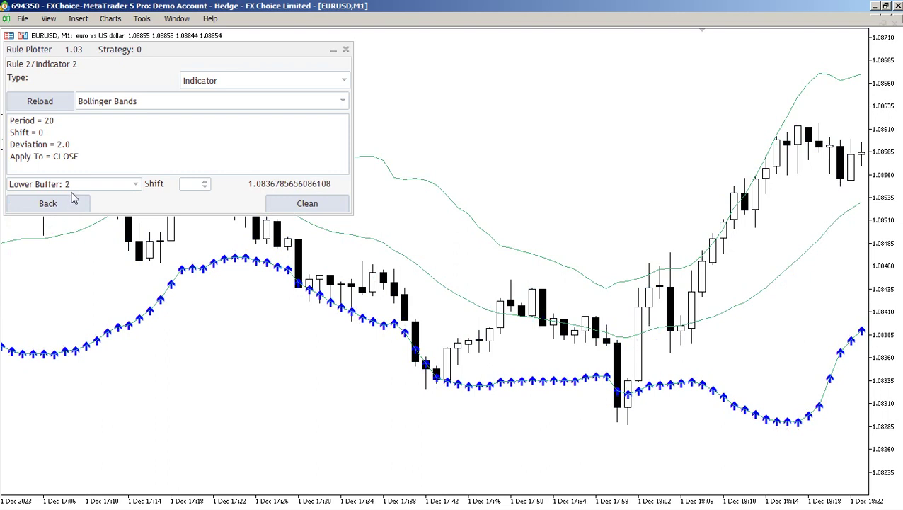
click(79, 207)
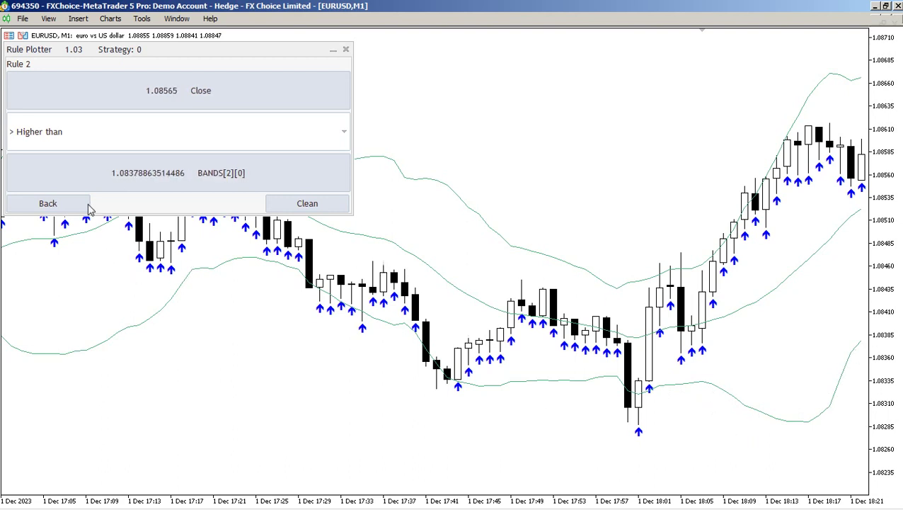
Step: Review the False AND True rule summary, then reopen Rule 1 for editing
click(47, 207)
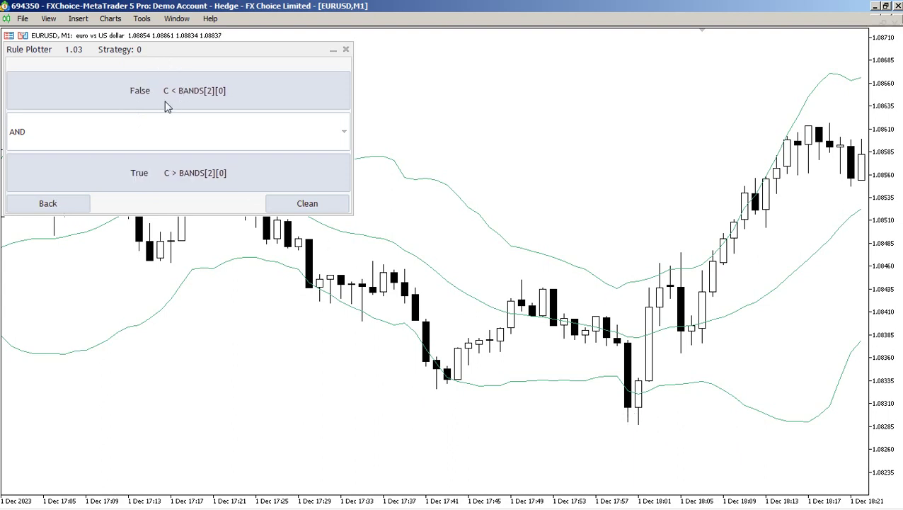
click(227, 106)
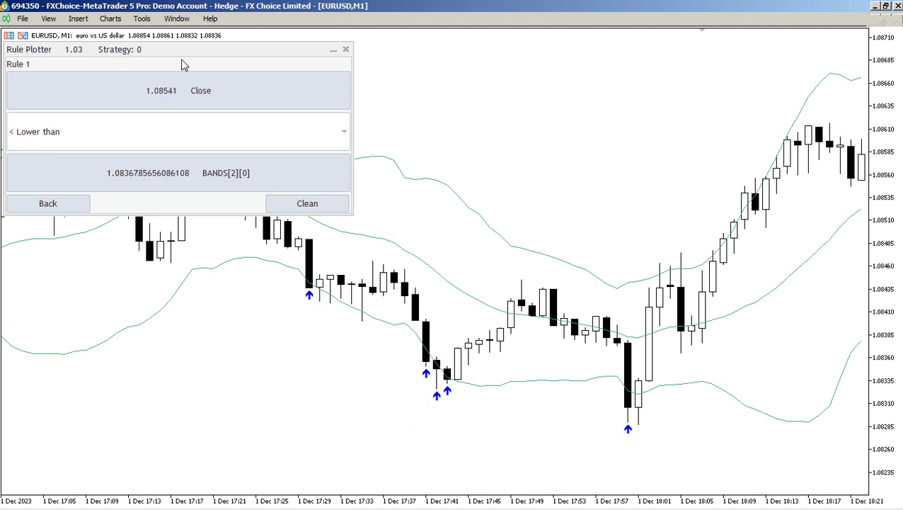
Step: Shift Rule 1's Close value to the previous candle, Close [1]
click(215, 103)
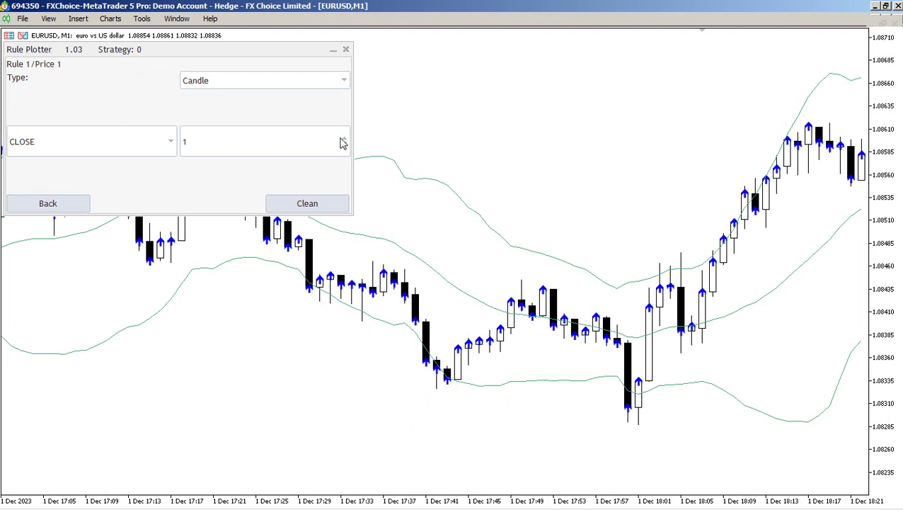
click(343, 140)
click(344, 145)
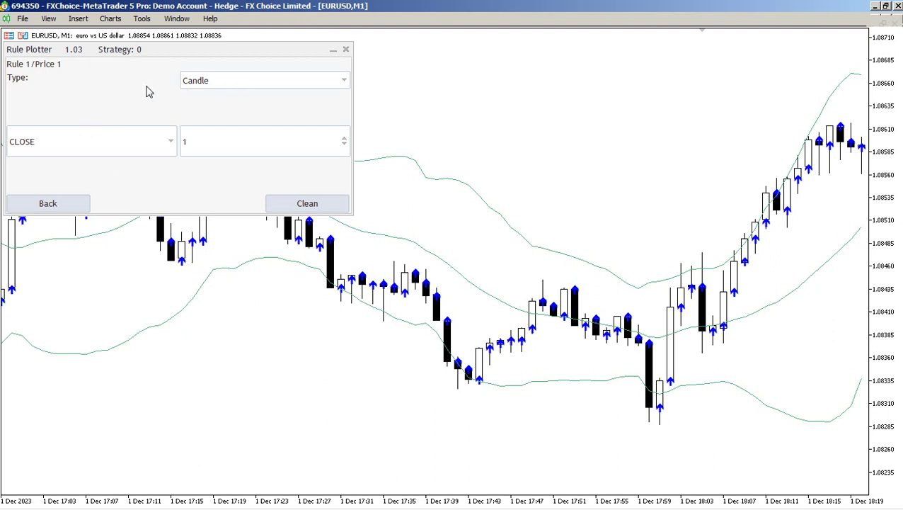
click(57, 207)
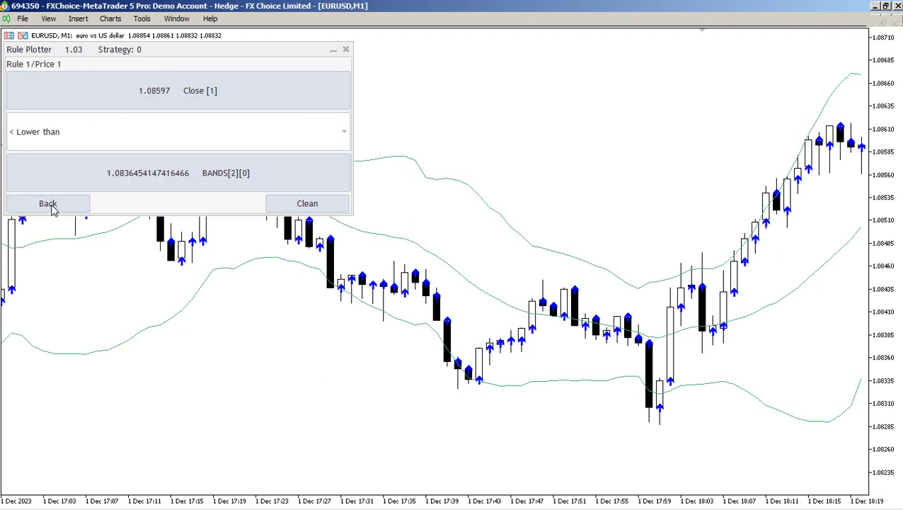
Step: Set the Bollinger Band value's shift to 1, making it BANDS[2][1]
click(237, 178)
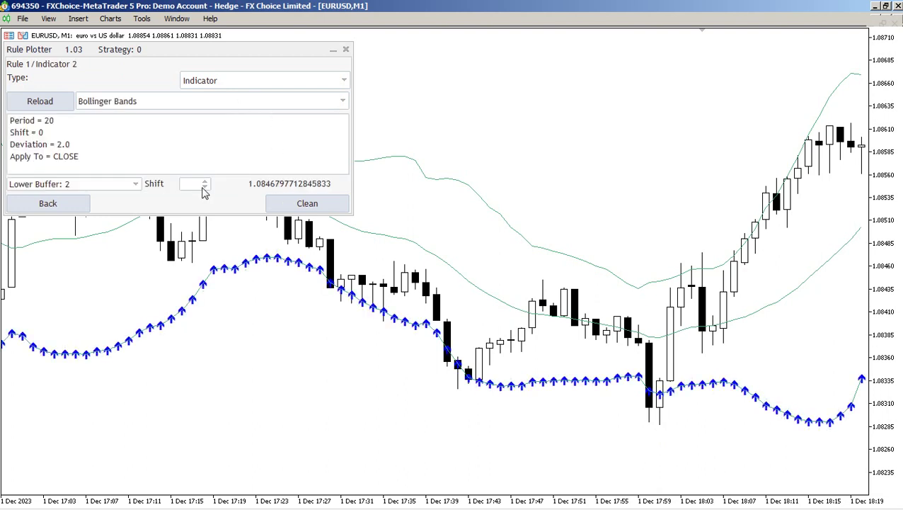
click(205, 182)
click(205, 181)
click(204, 182)
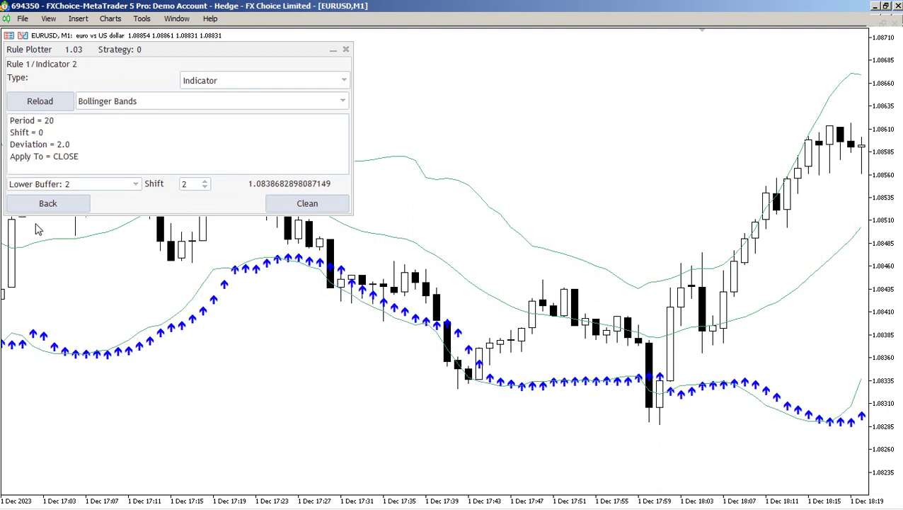
click(205, 181)
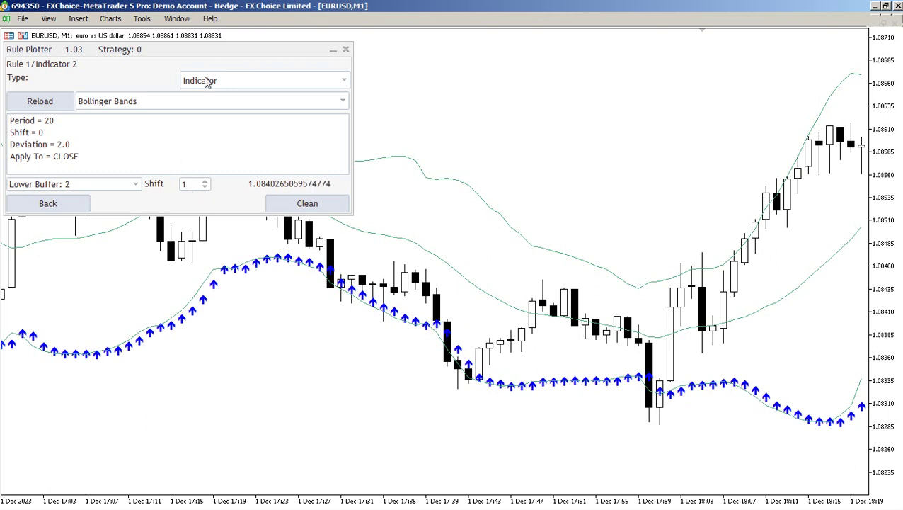
click(204, 182)
click(205, 188)
click(204, 187)
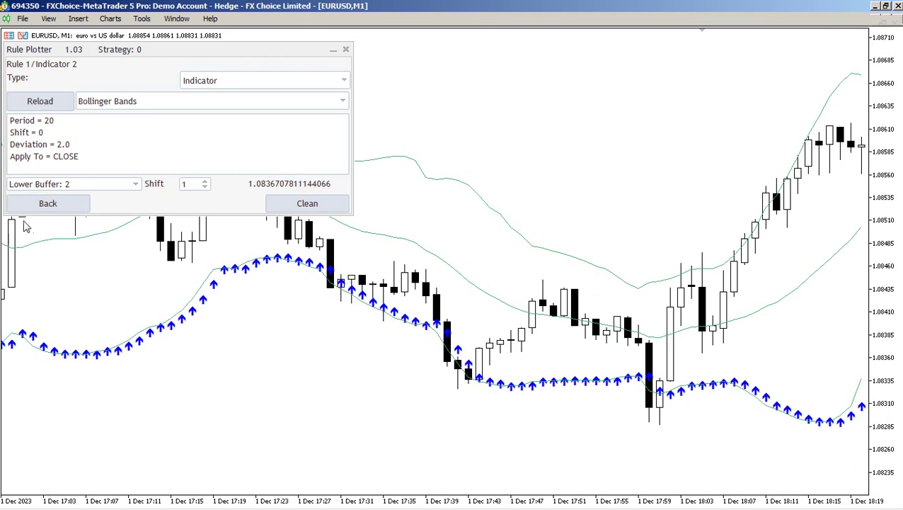
click(46, 203)
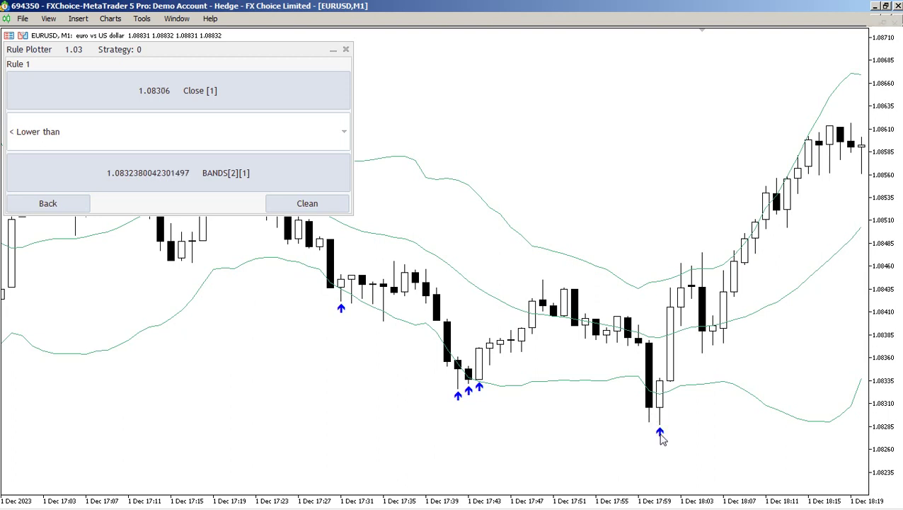
Step: Check the blue buy arrows on the chart and return to the buy/sell rule menu
click(65, 204)
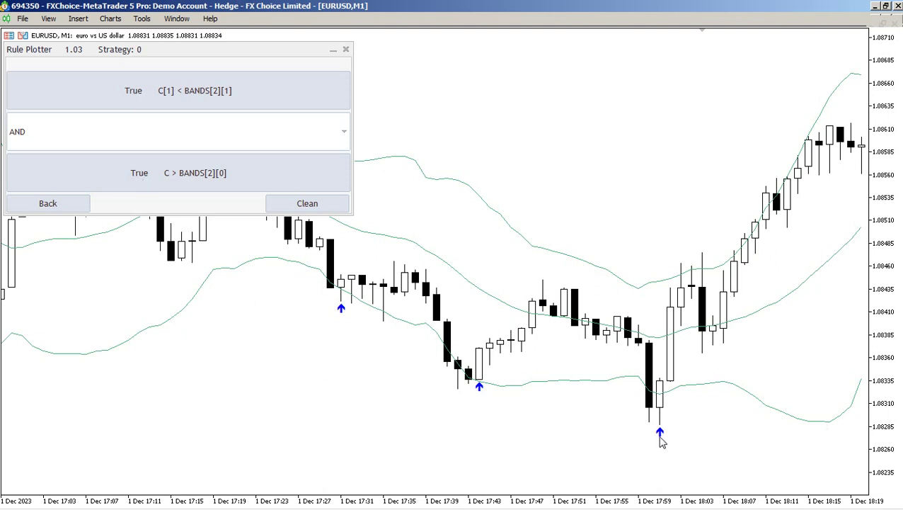
scroll(580, 328, right, 5)
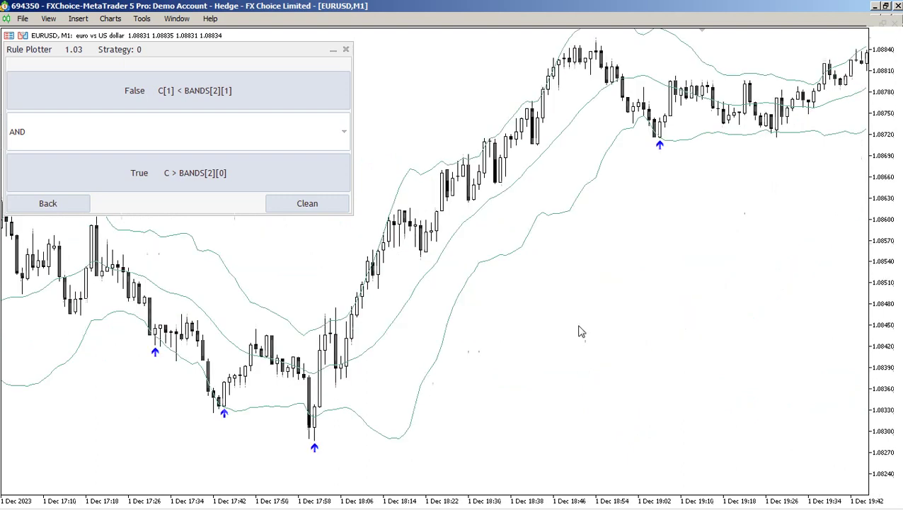
scroll(580, 331, down, 1)
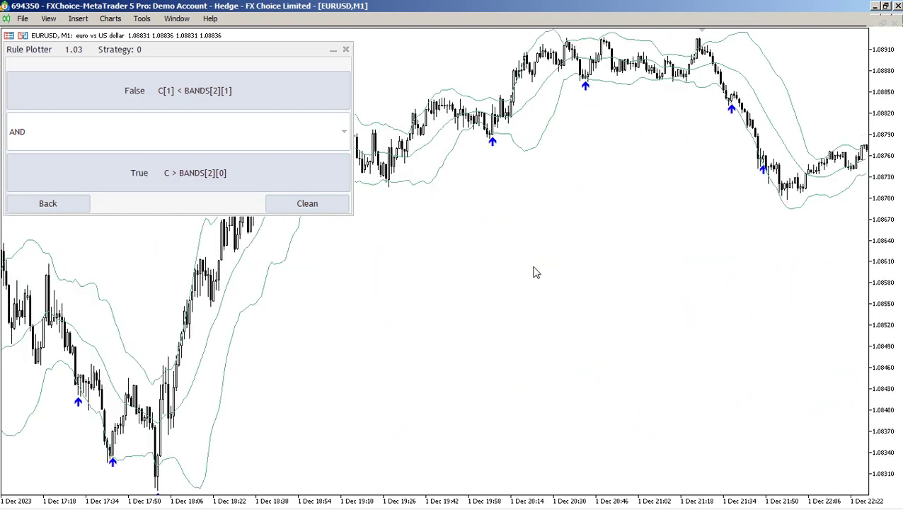
click(72, 209)
click(72, 209)
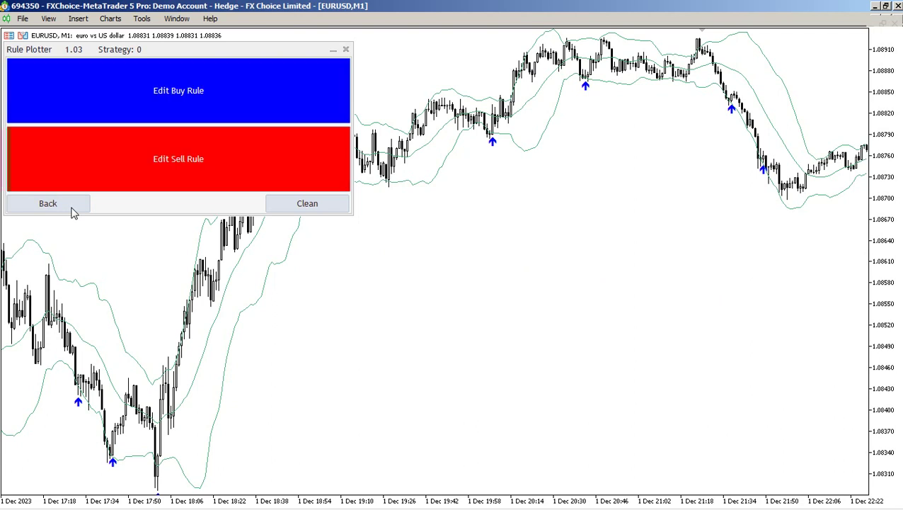
Step: Clear the sell rule's C < O condition and start Rule 1 with candle Close as first value
click(187, 169)
click(211, 97)
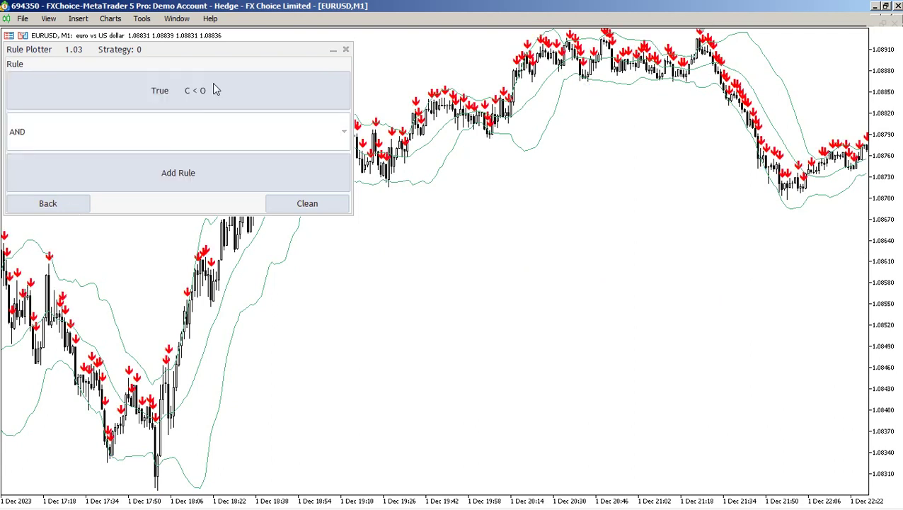
click(318, 202)
click(227, 95)
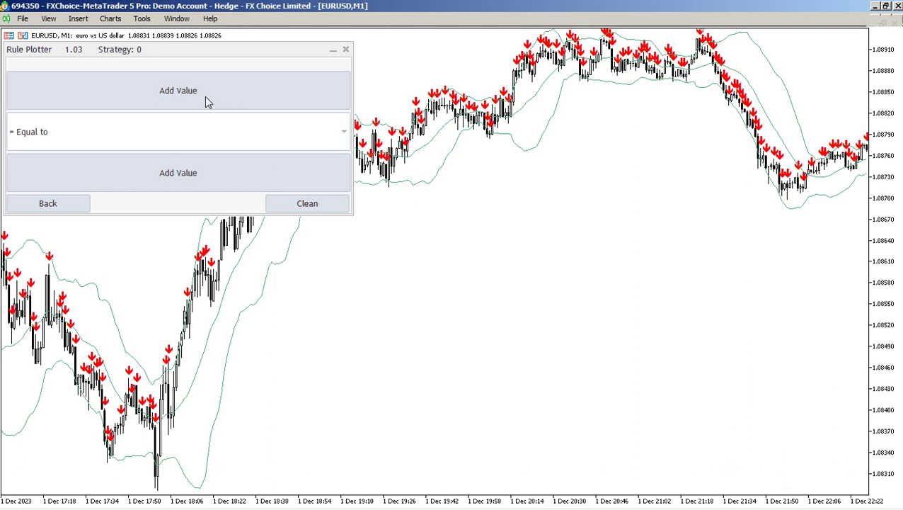
click(206, 101)
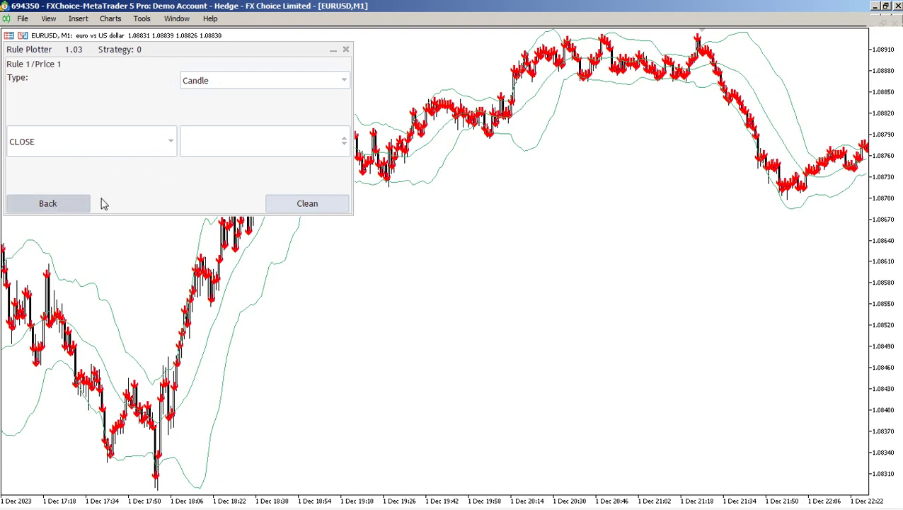
click(61, 207)
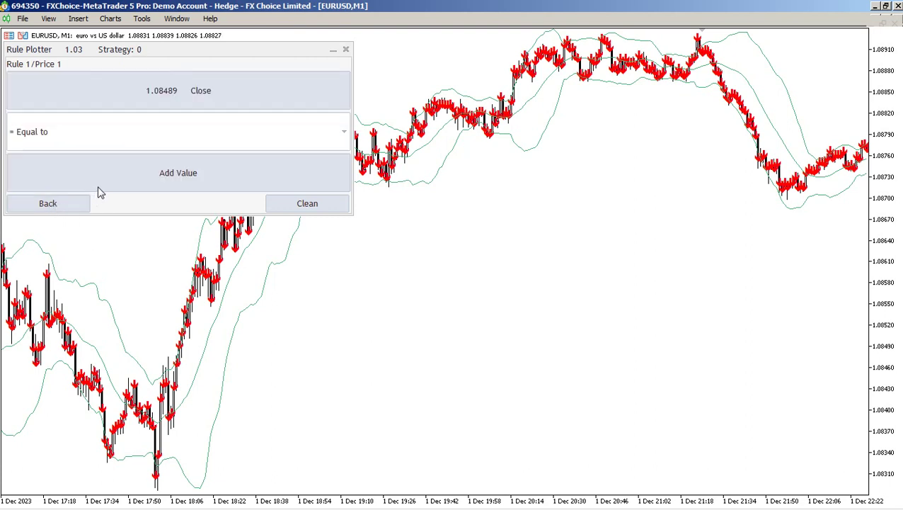
Step: Make sell Rule 1 test Close higher than the Bollinger Bands Upper Buffer 1
click(57, 145)
click(45, 170)
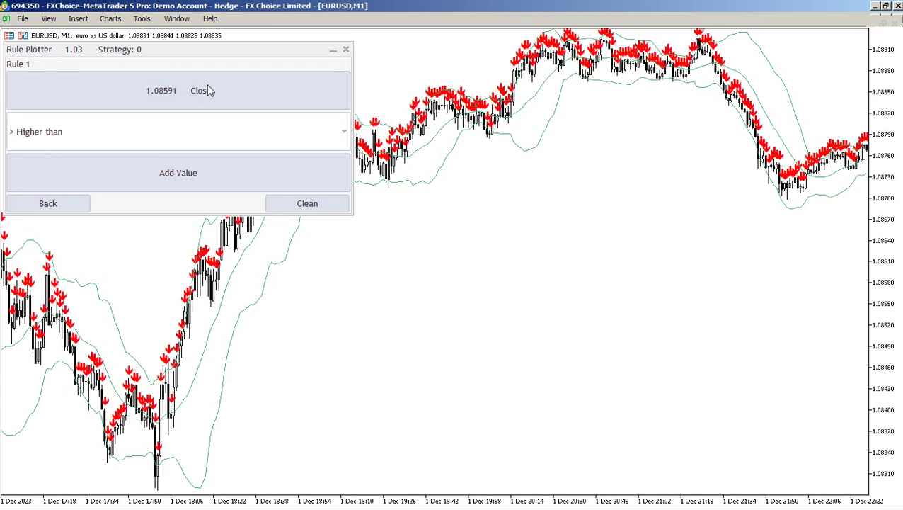
click(180, 180)
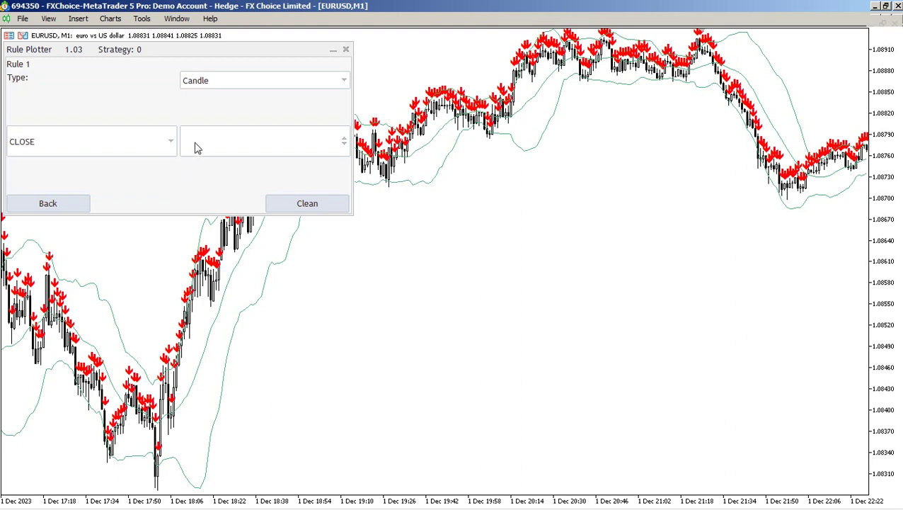
click(213, 81)
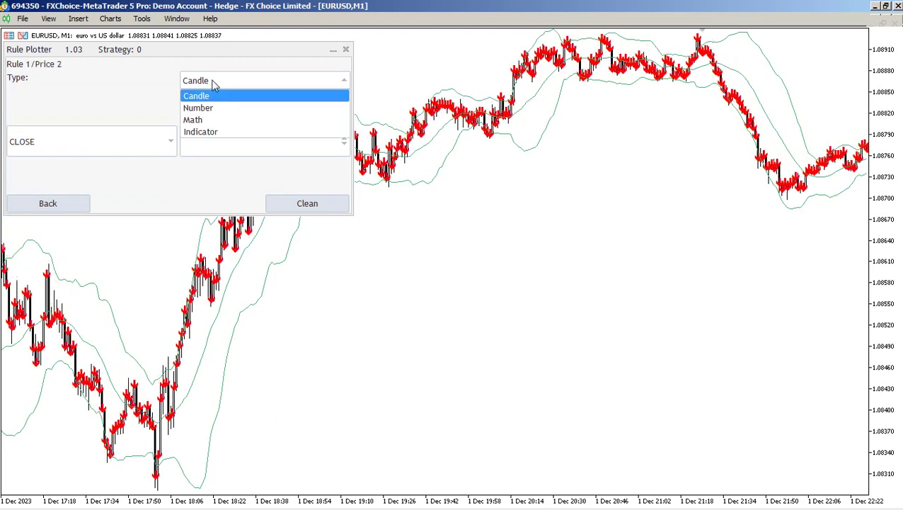
click(211, 133)
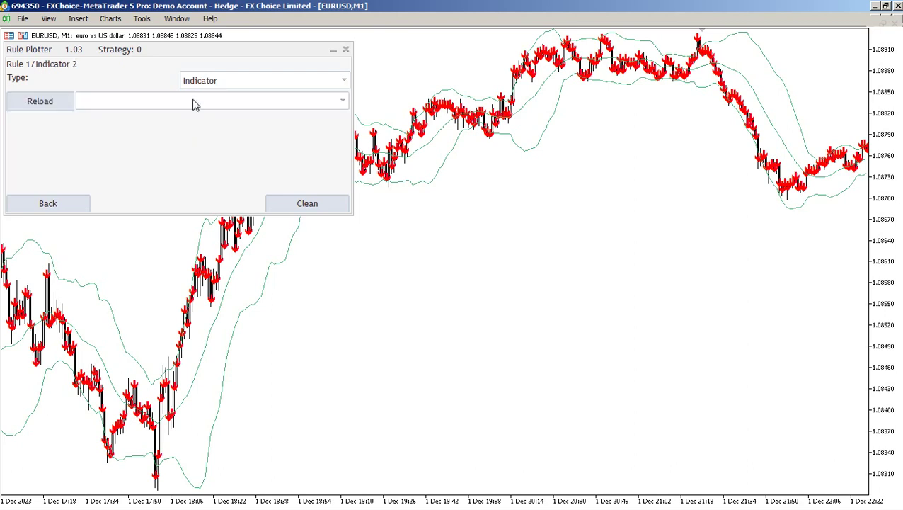
click(195, 105)
click(128, 124)
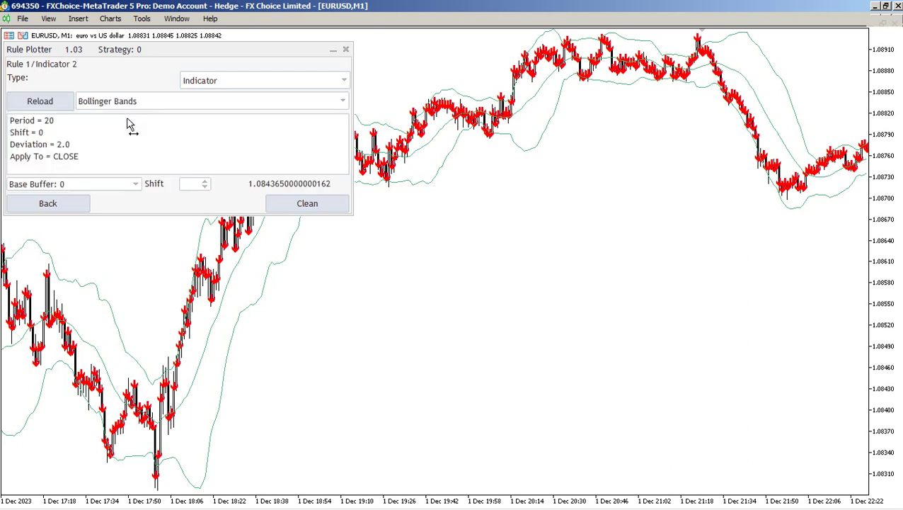
click(117, 184)
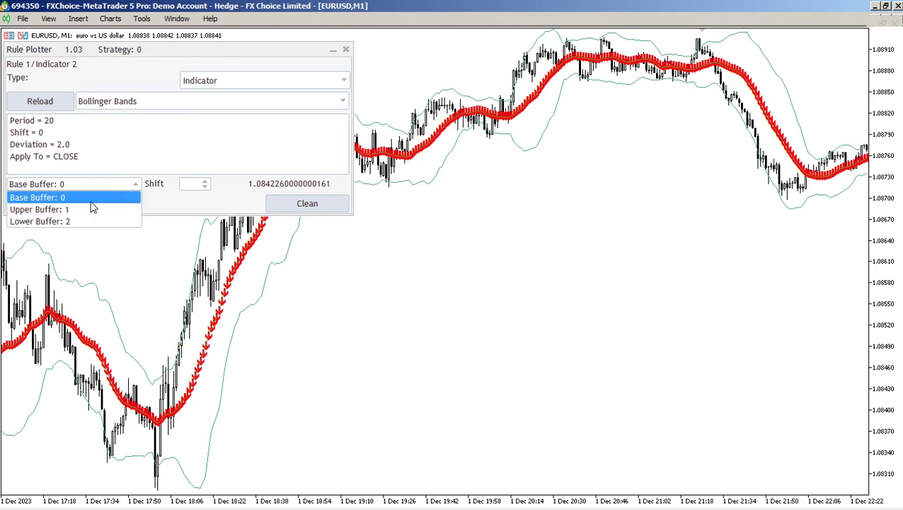
click(31, 209)
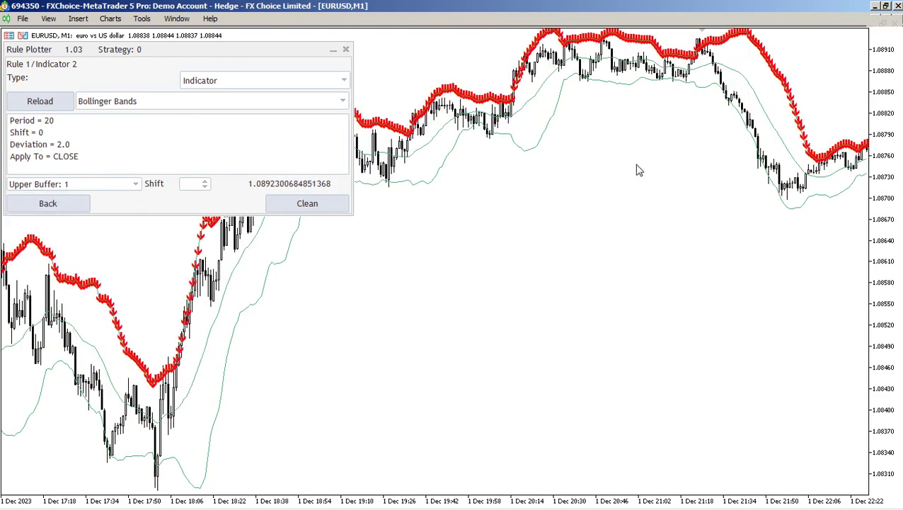
scroll(640, 170, up, 1)
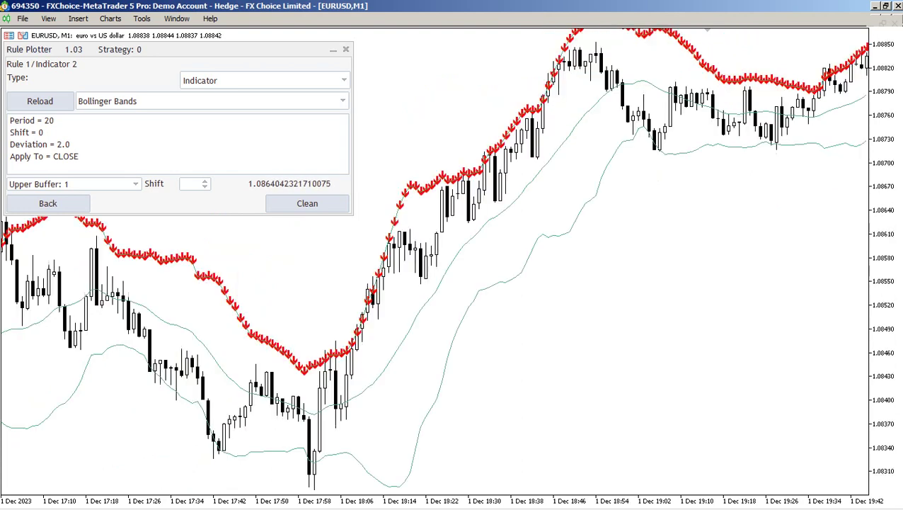
click(47, 205)
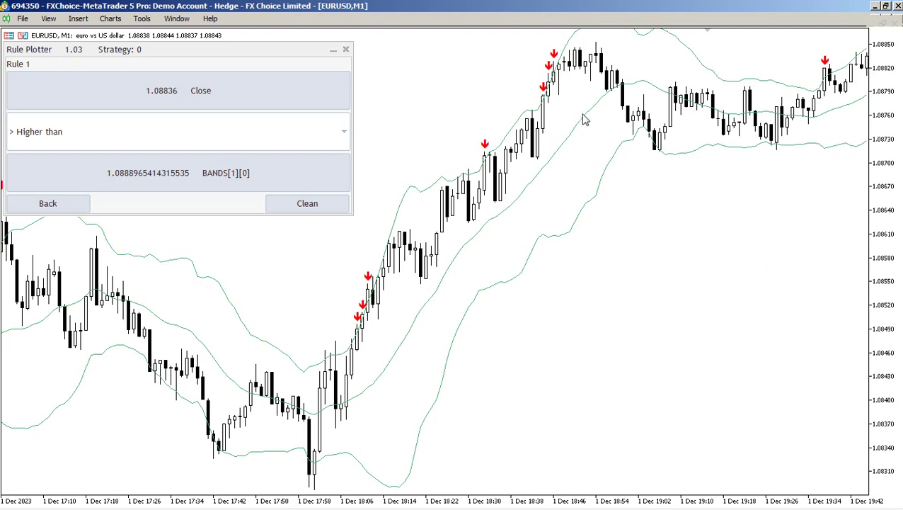
Step: Pan and zoom the chart to inspect the sell arrows, then return to the sell rule's conditions
drag(583, 117, 561, 128)
key(plus)
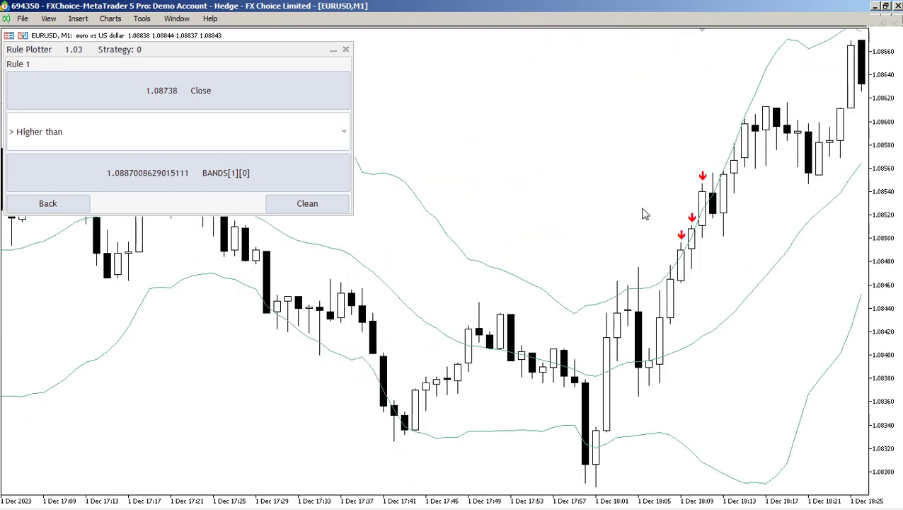
scroll(644, 215, down, 10)
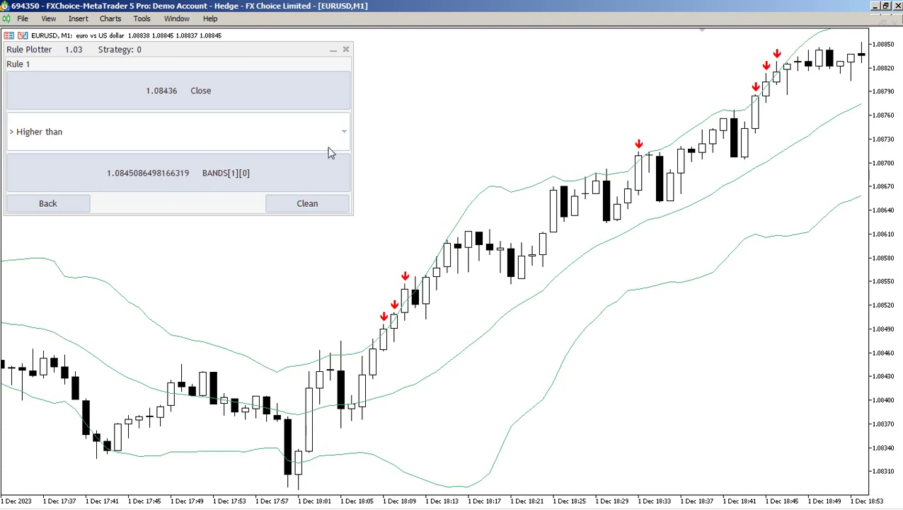
click(67, 204)
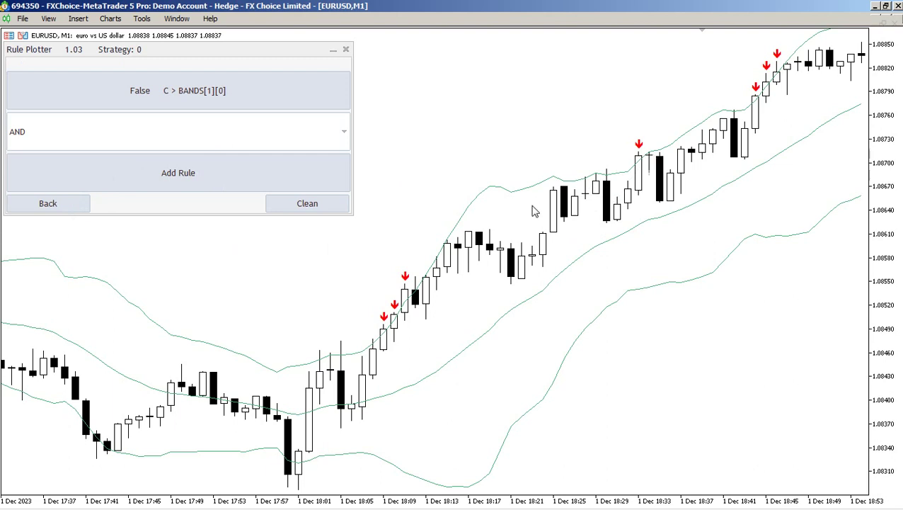
Step: Add a second sell condition using candle Close with a Lower than comparison
click(157, 176)
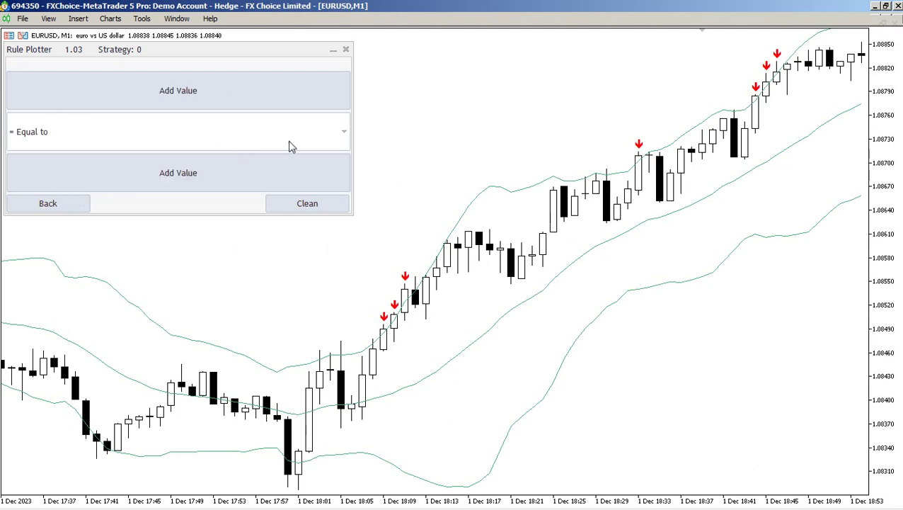
click(244, 97)
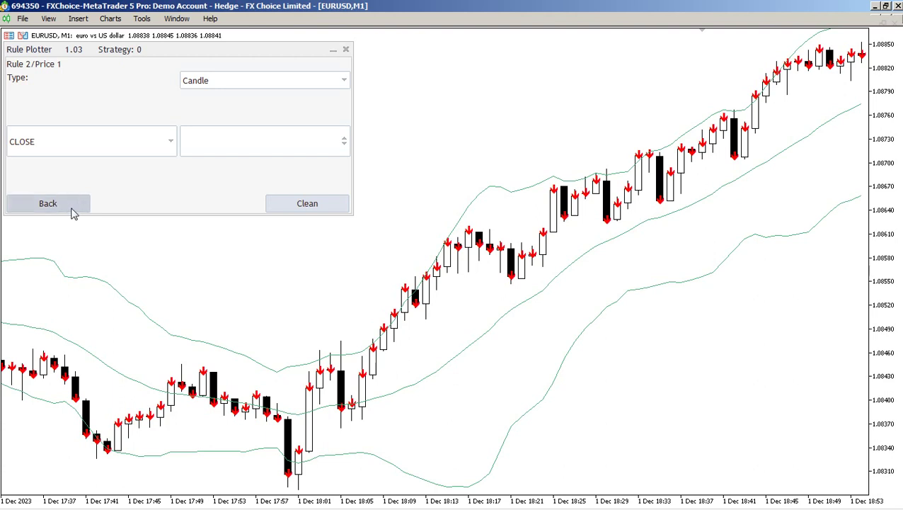
click(71, 209)
click(181, 138)
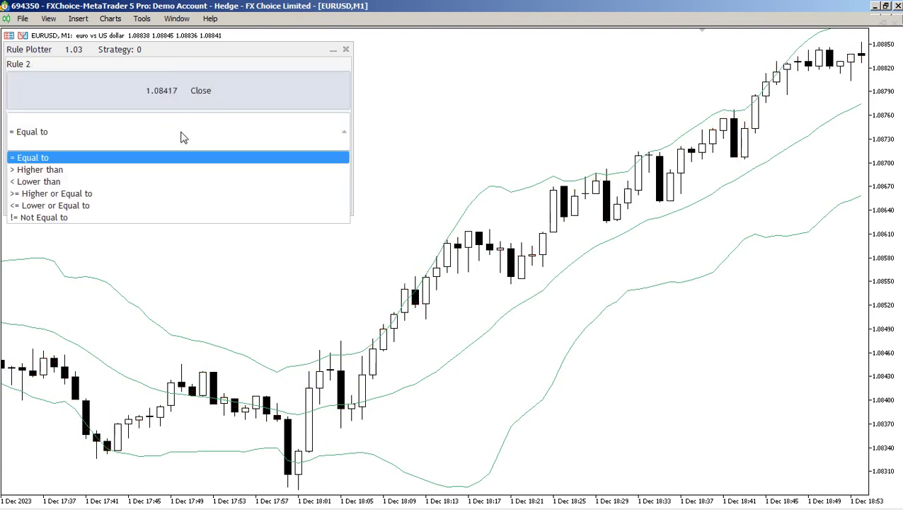
click(51, 181)
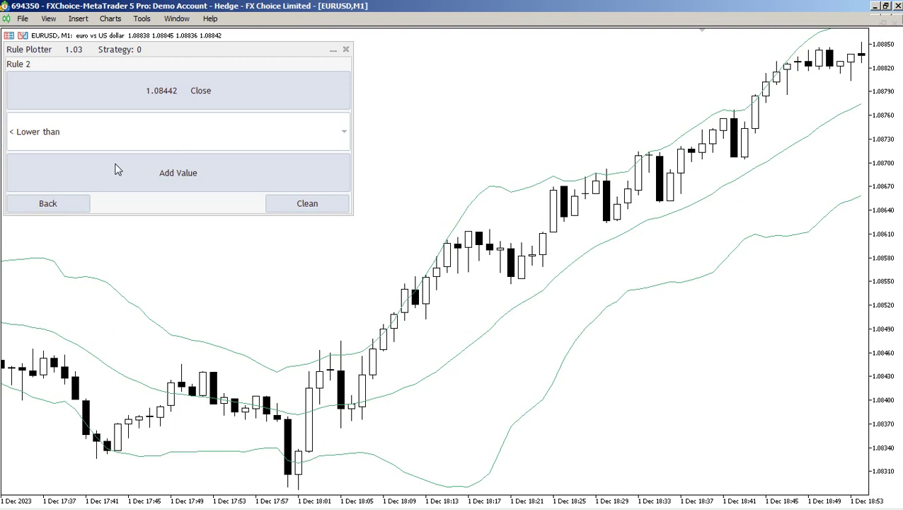
Step: Compare the second condition's Close against the upper Bollinger Band, BANDS[1][0]
click(191, 168)
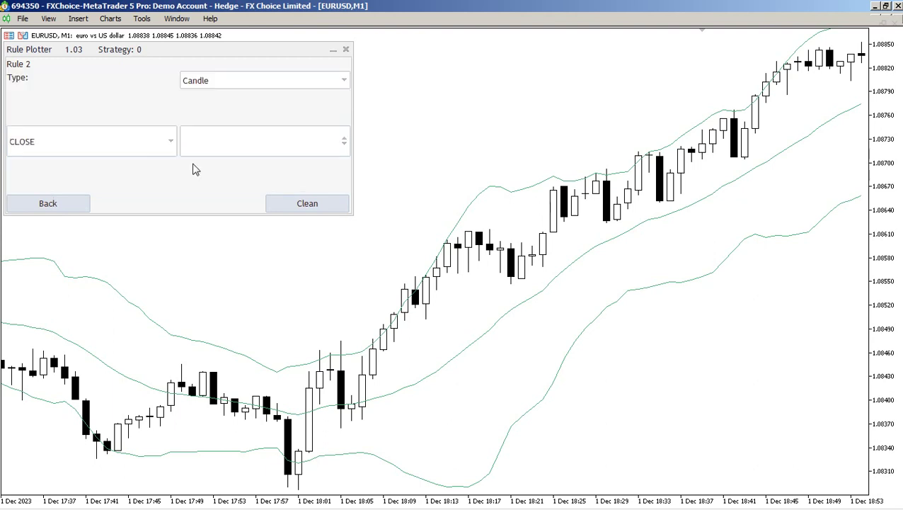
click(235, 83)
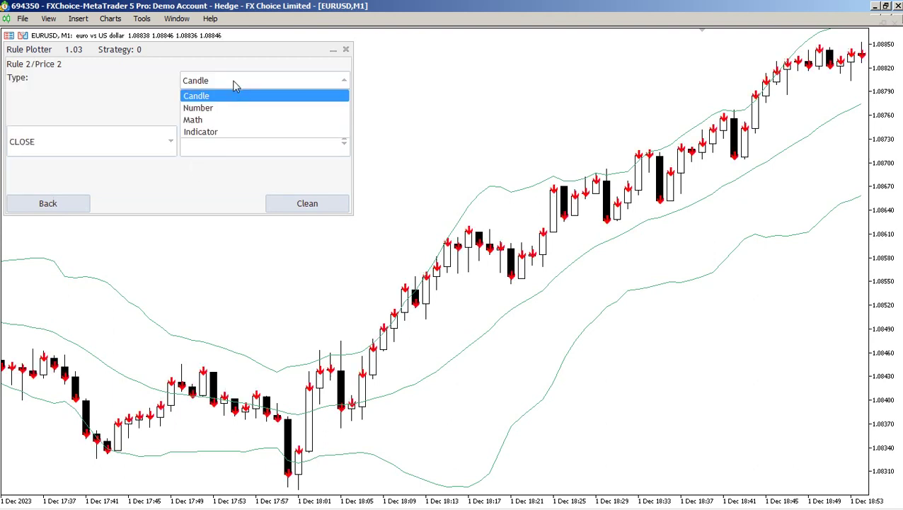
click(201, 133)
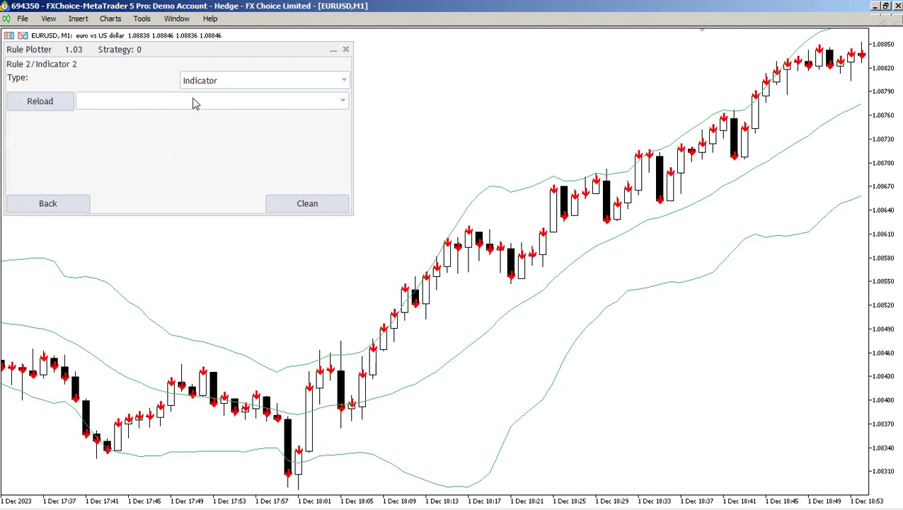
click(195, 104)
click(170, 117)
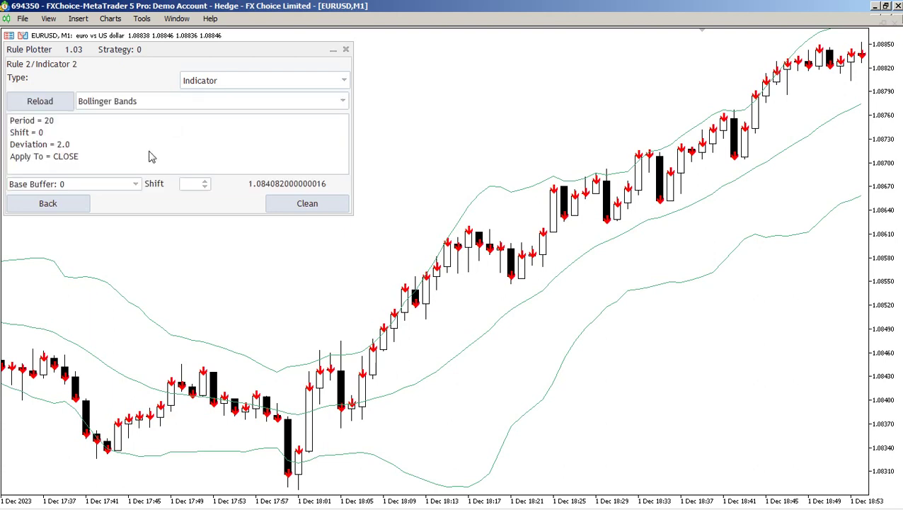
click(121, 184)
click(65, 209)
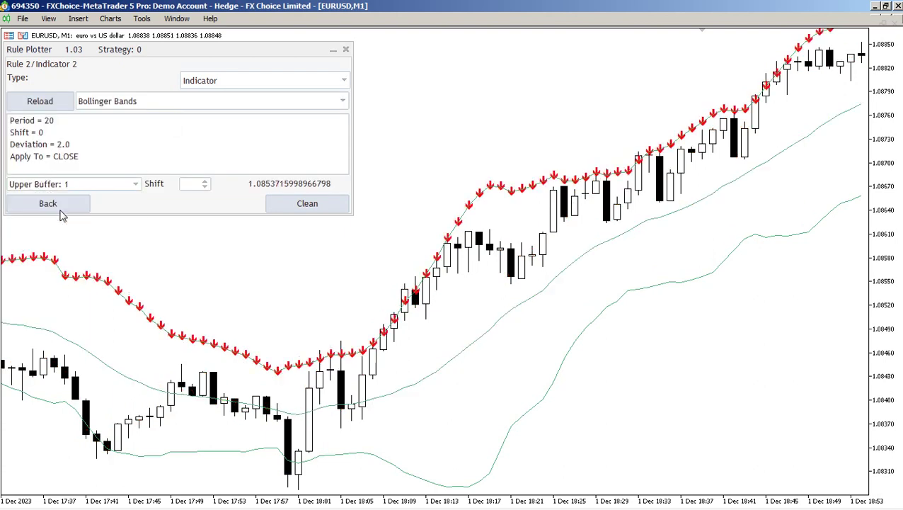
click(66, 206)
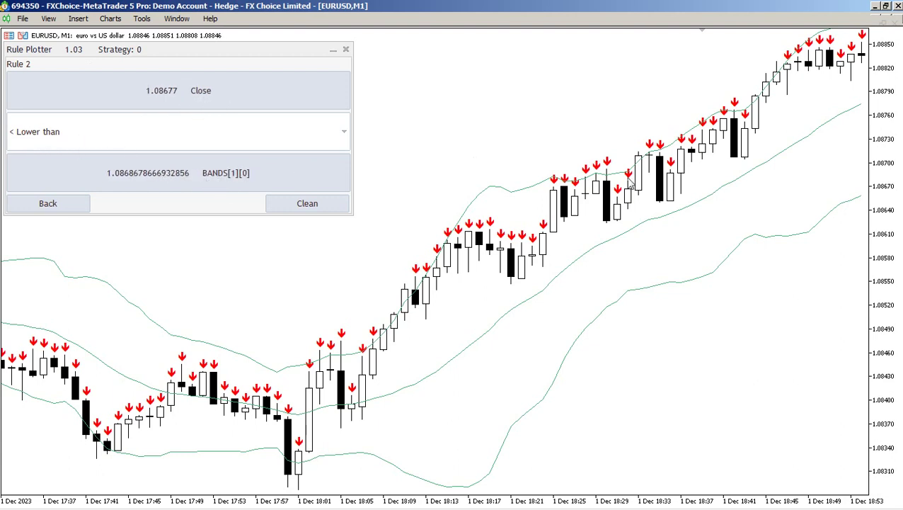
Step: Go back to sell Rule 1's Close versus BANDS[1][0] comparison and its Close settings
click(54, 207)
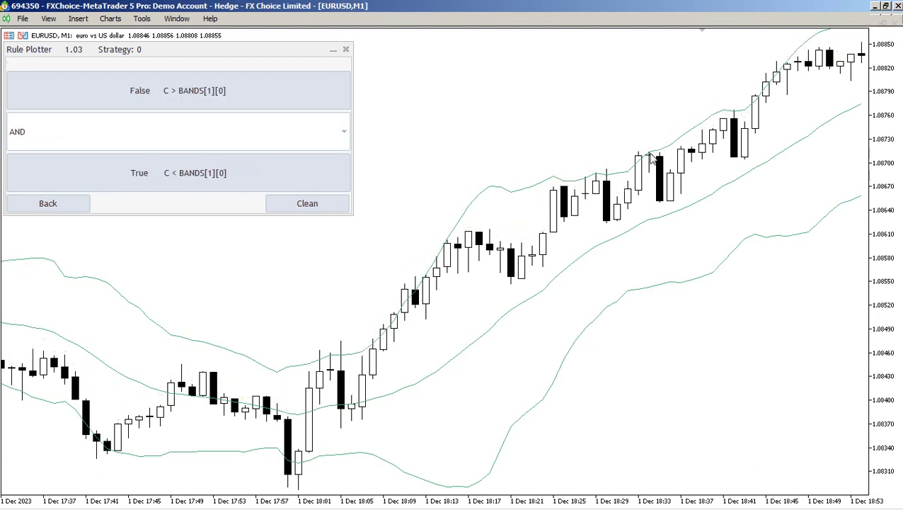
click(196, 94)
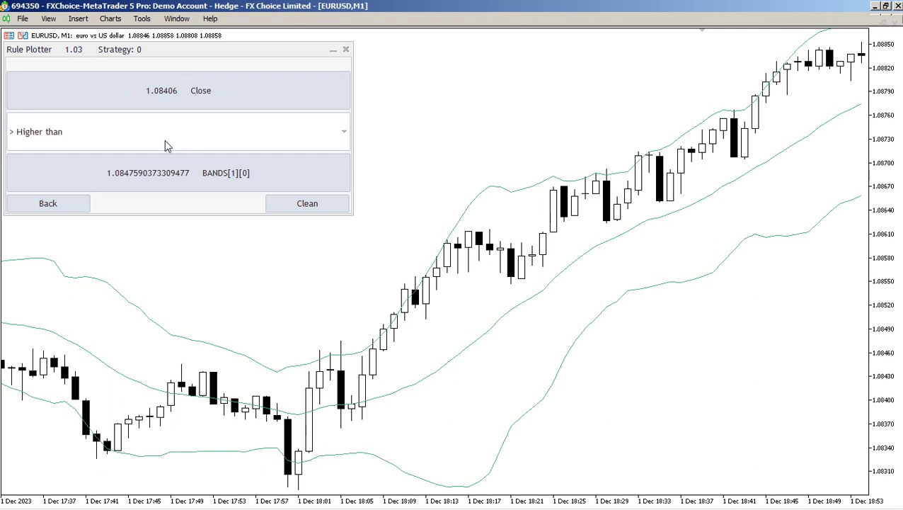
click(216, 92)
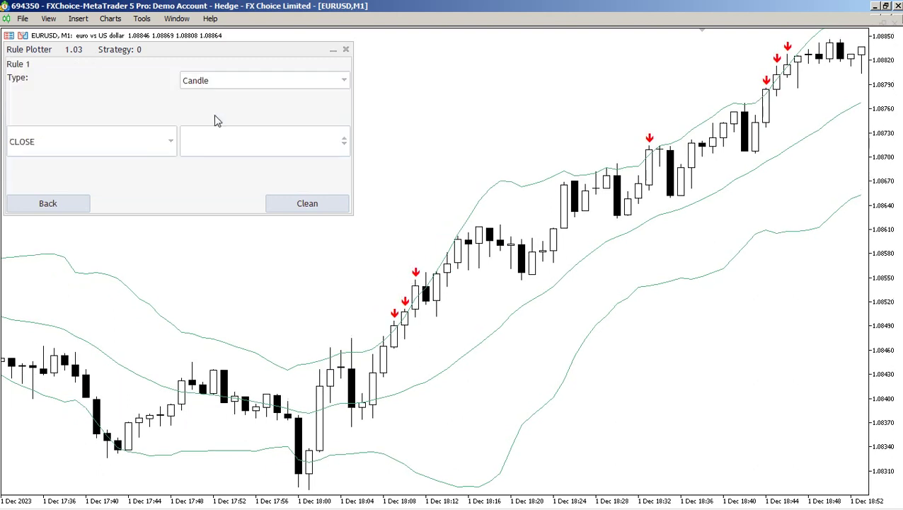
Step: Set the Close operand's candle shift to 1 in sell Rule 1
click(345, 139)
click(345, 139)
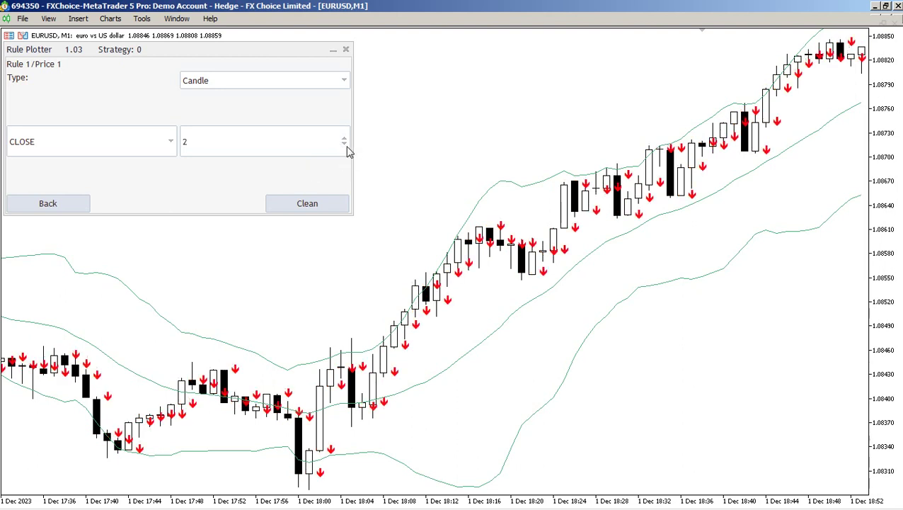
click(346, 147)
click(346, 147)
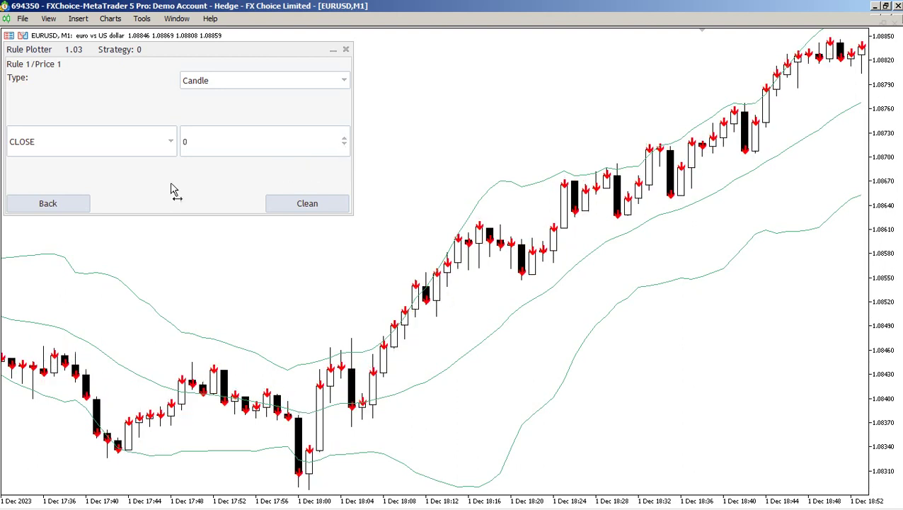
click(342, 142)
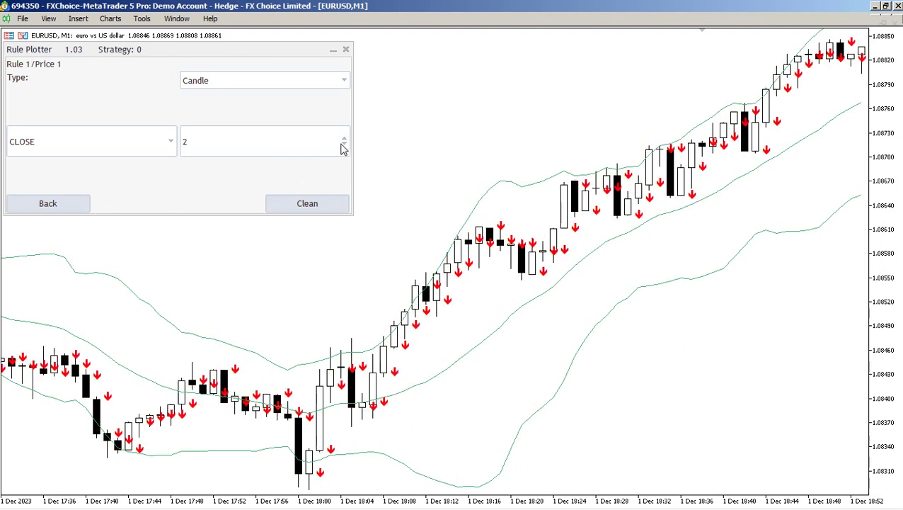
click(345, 146)
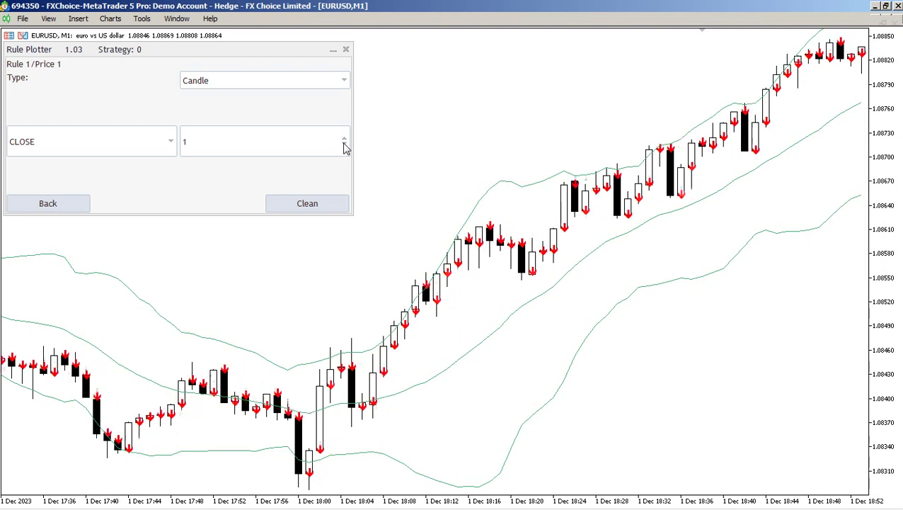
click(68, 207)
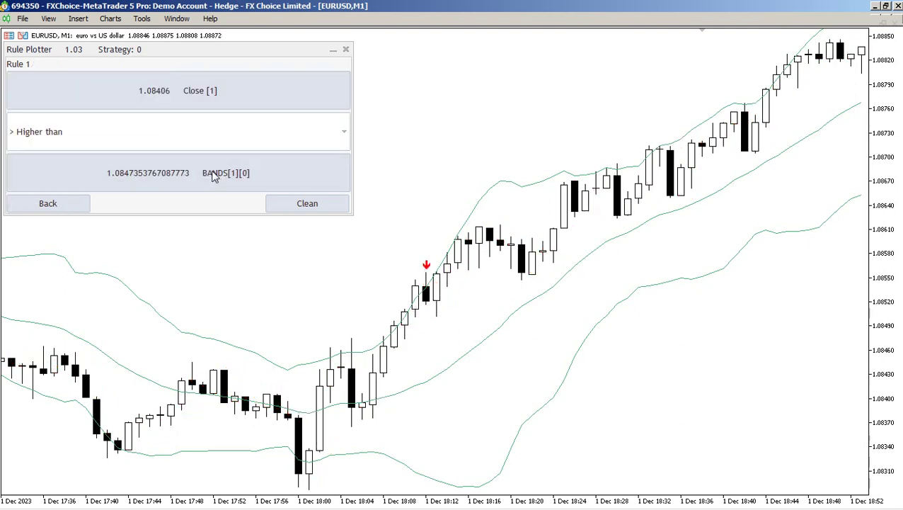
Step: Shift the upper Bollinger Band back one bar, giving BANDS[1][1], and return to the conditions
click(214, 176)
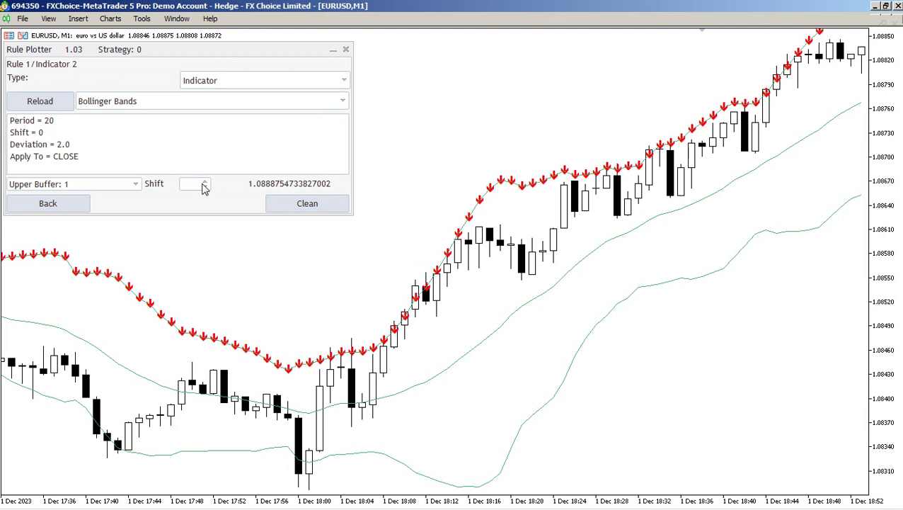
click(203, 181)
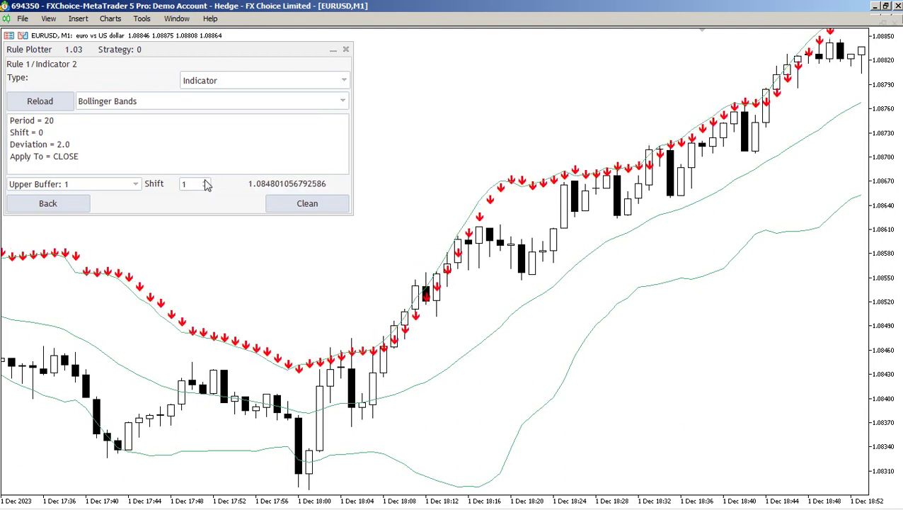
click(60, 210)
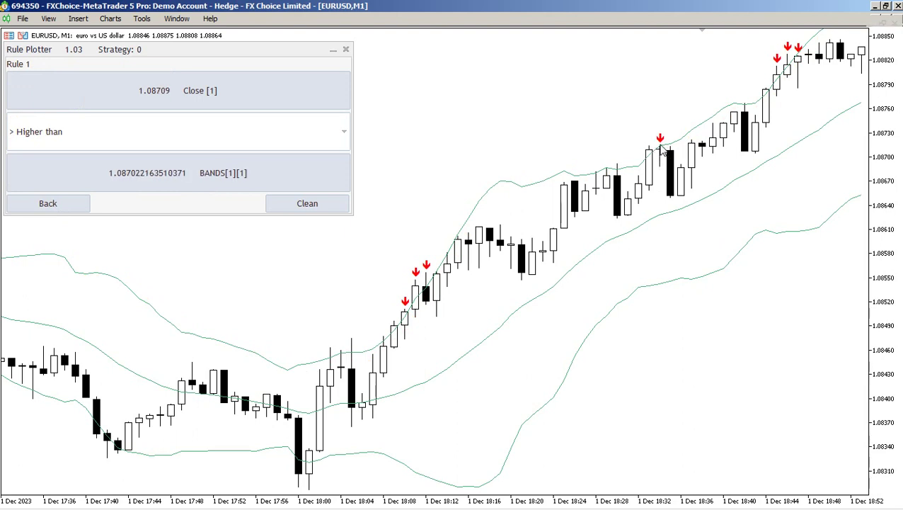
click(65, 203)
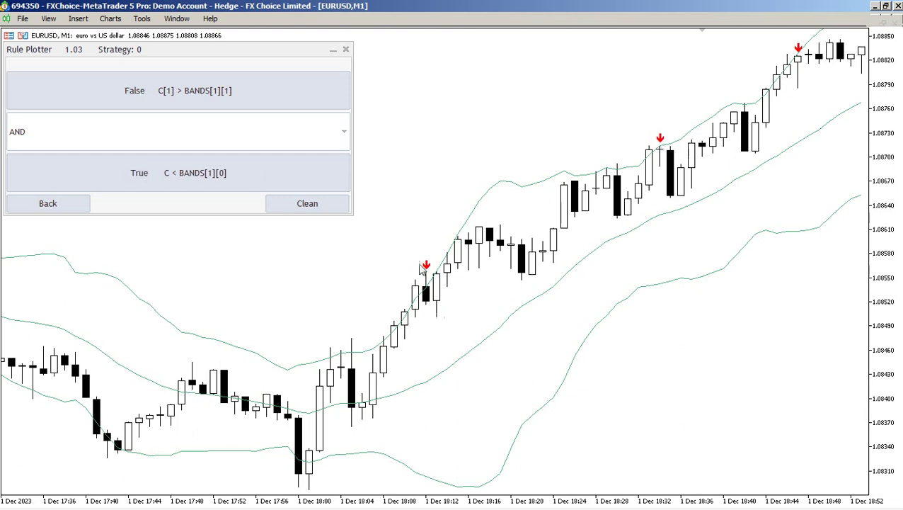
Step: Return Rule Plotter to the buy/sell rule choice and zoom the chart out
click(40, 206)
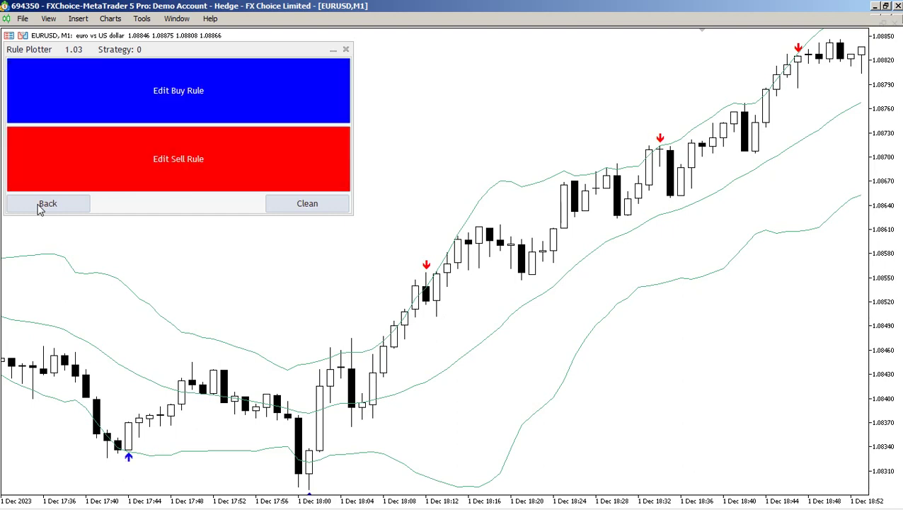
click(40, 207)
key(minus)
key(minus)
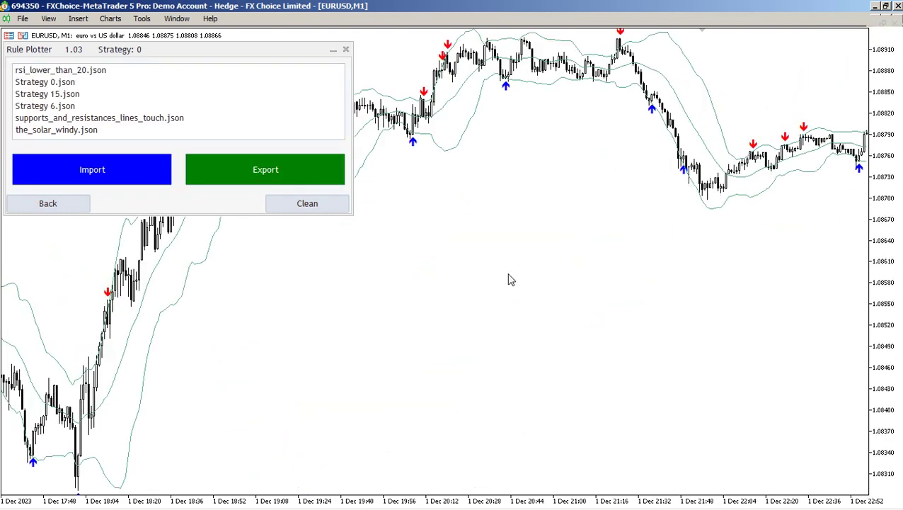
Step: Switch the chart to M15 and zoom in, then back to M1 and adjust the zoom
key(Return)
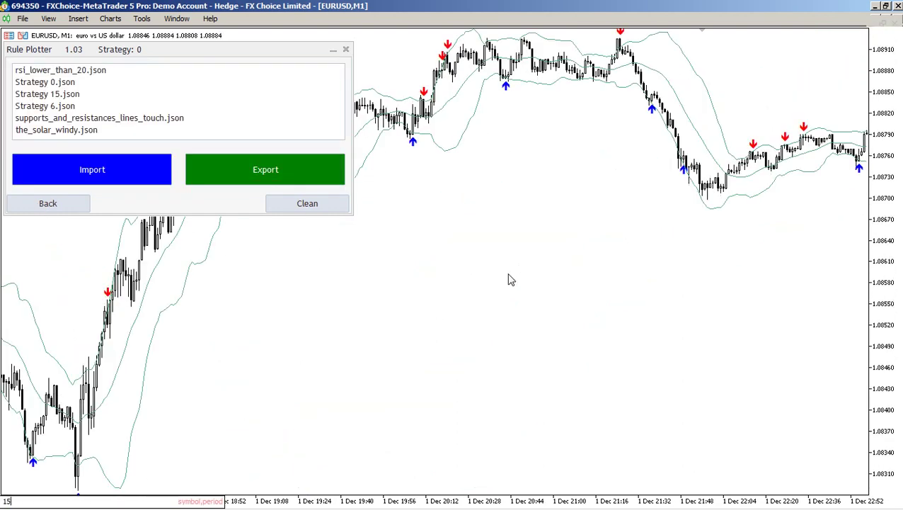
text(15)
key(Return)
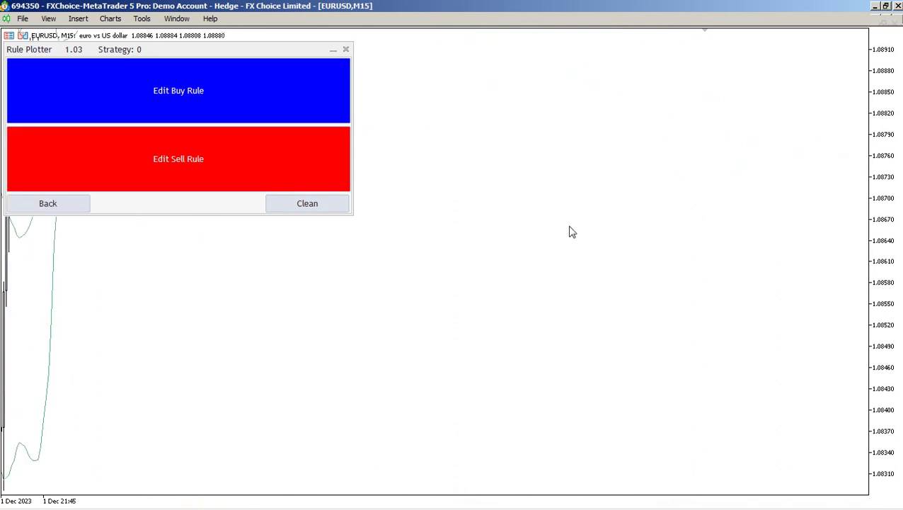
key(Return)
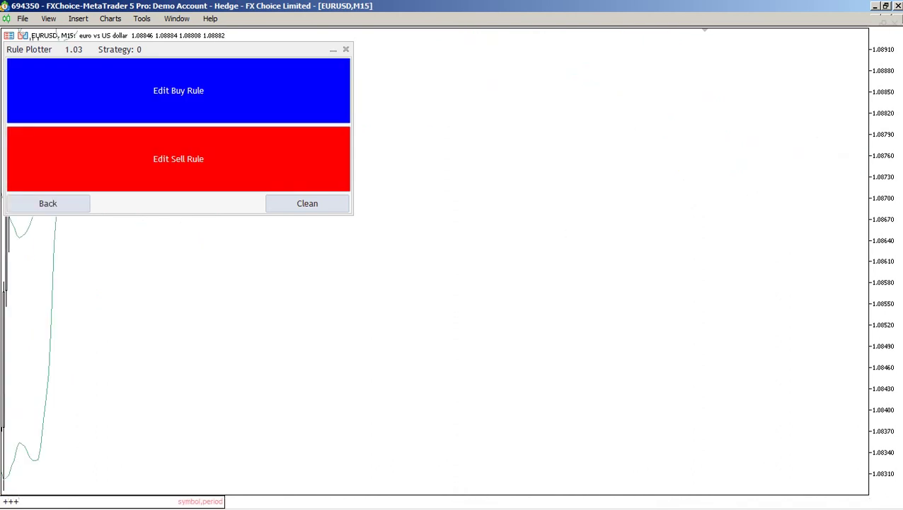
text(+++)
key(Return)
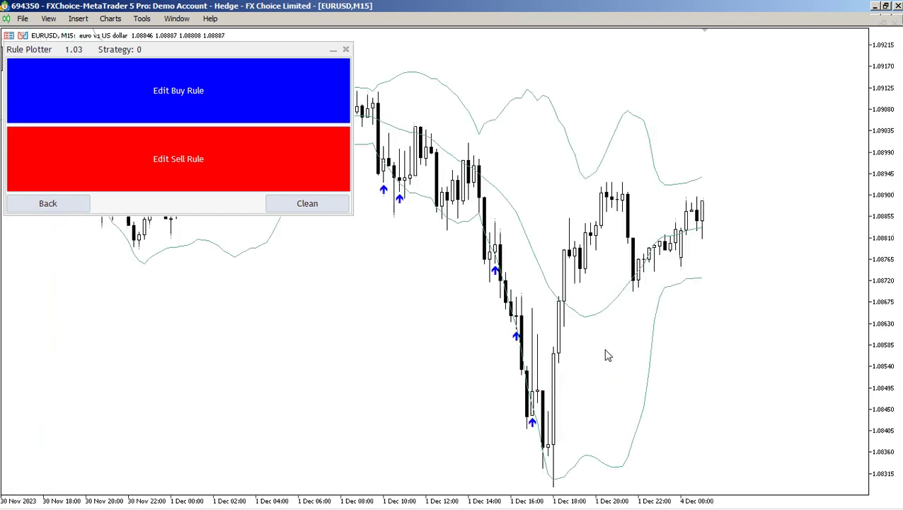
key(Return)
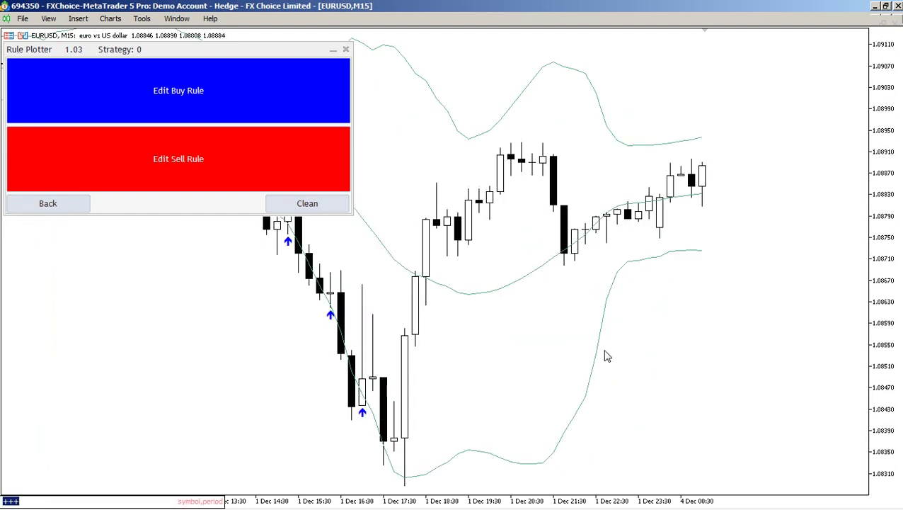
text(1)
key(Return)
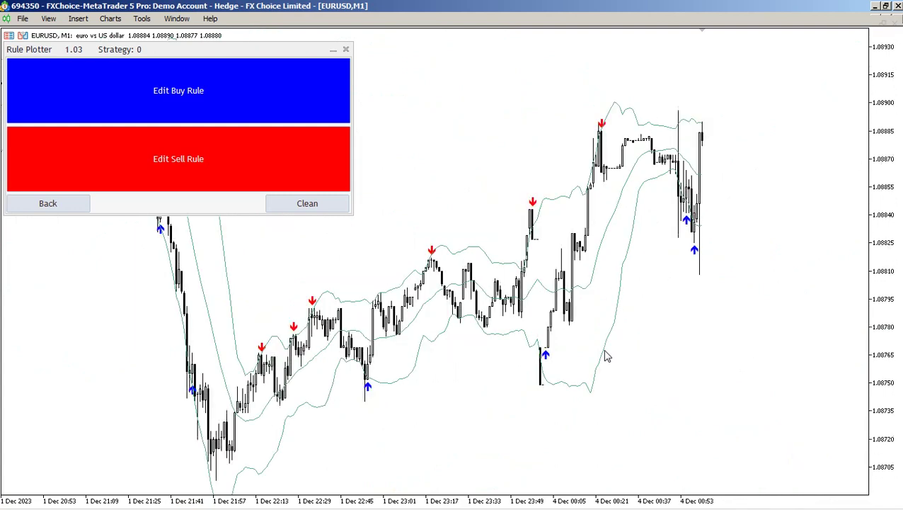
key(plus)
key(minus)
Step: Delete the Bollinger Bands indicator, then minimize, reposition and restore the Rule Plotter panel
right_click(650, 127)
click(682, 170)
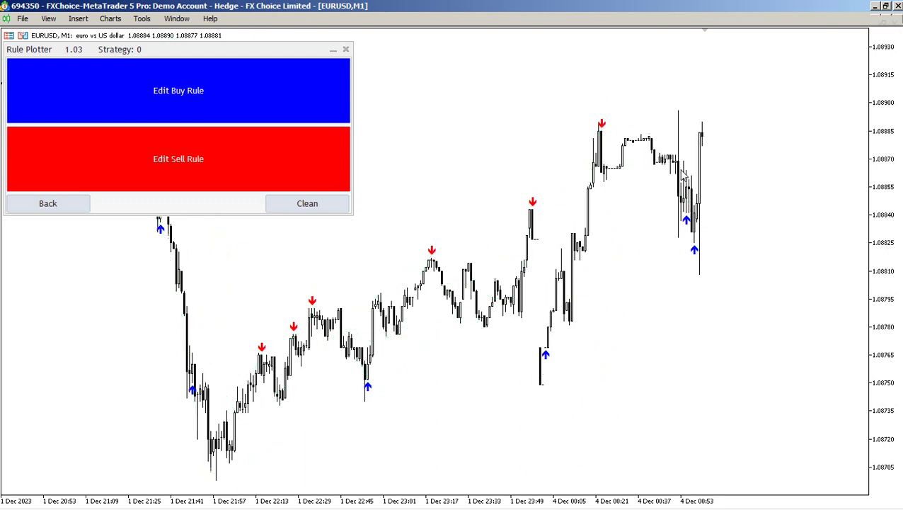
click(334, 53)
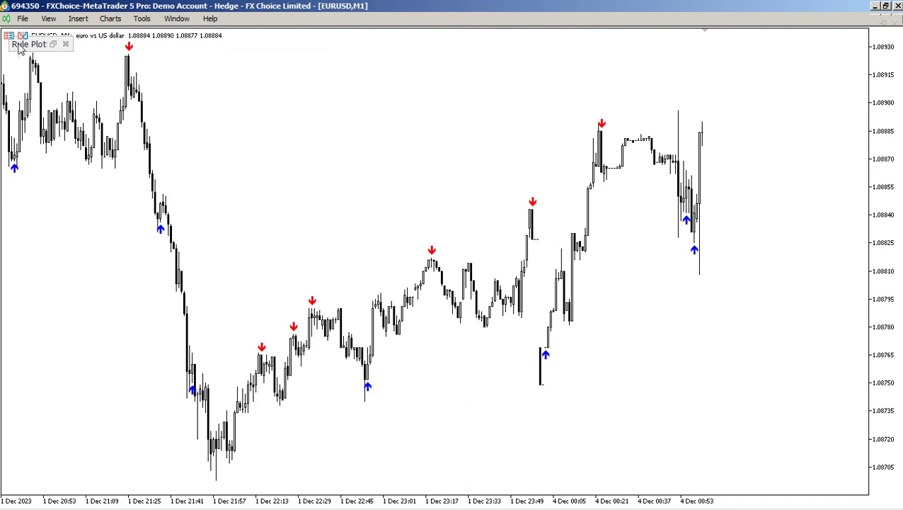
drag(69, 75, 294, 155)
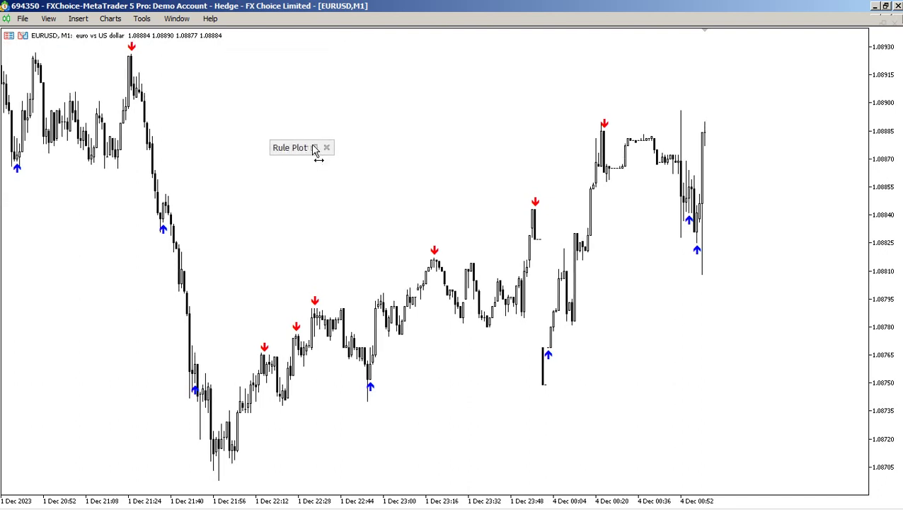
click(315, 148)
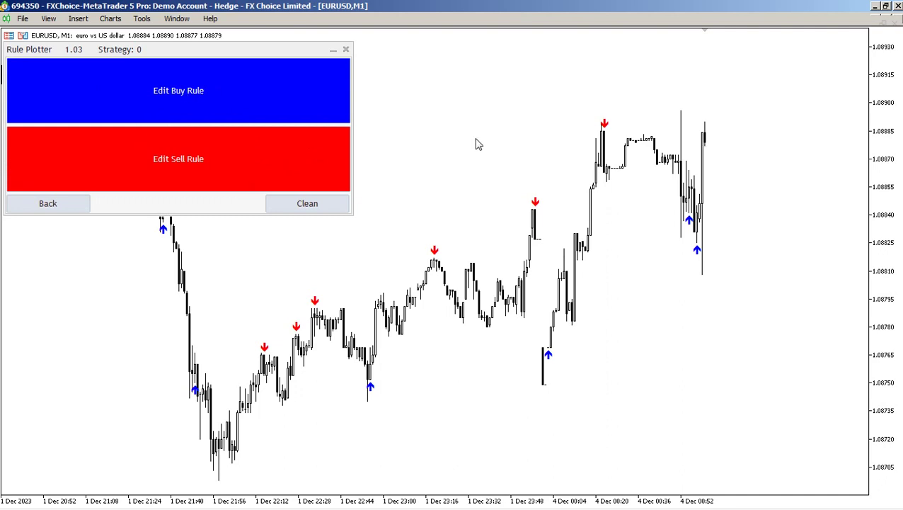
right_click(426, 130)
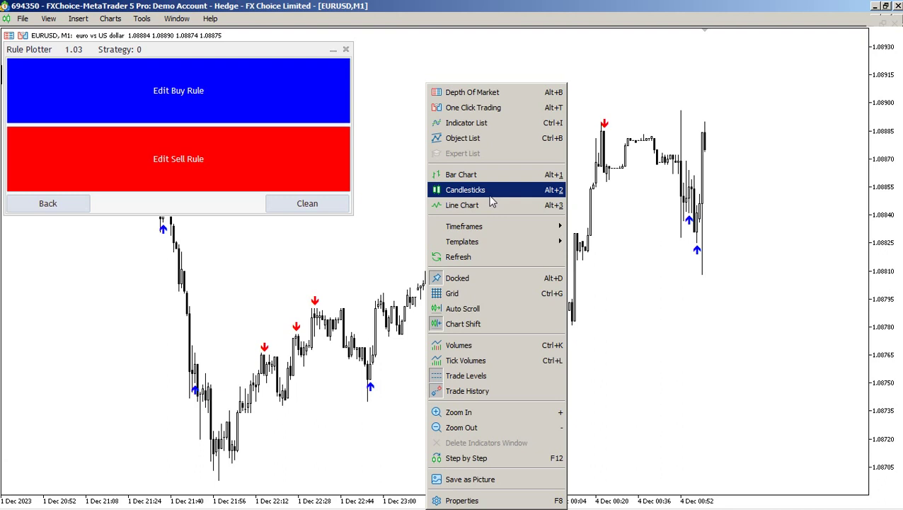
Step: Set Rule Plotter's Use Panel input to false via the chart's Indicator List
click(500, 124)
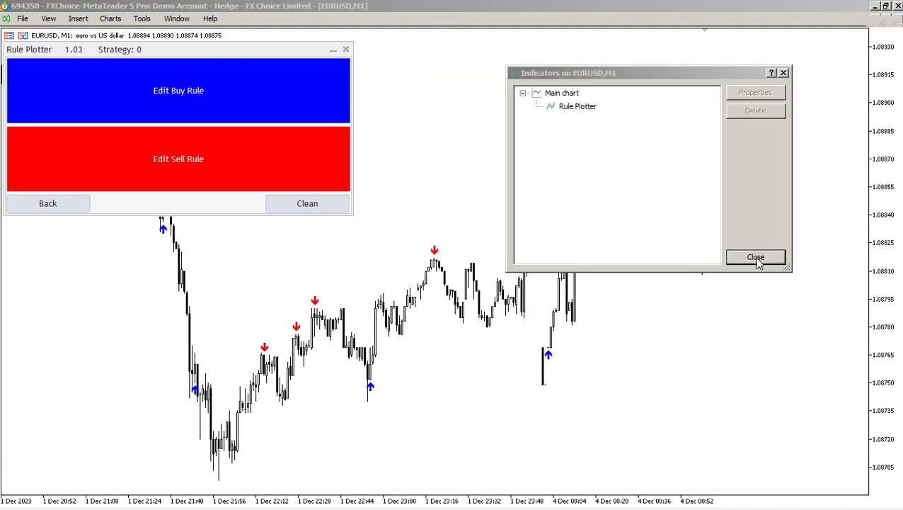
click(579, 108)
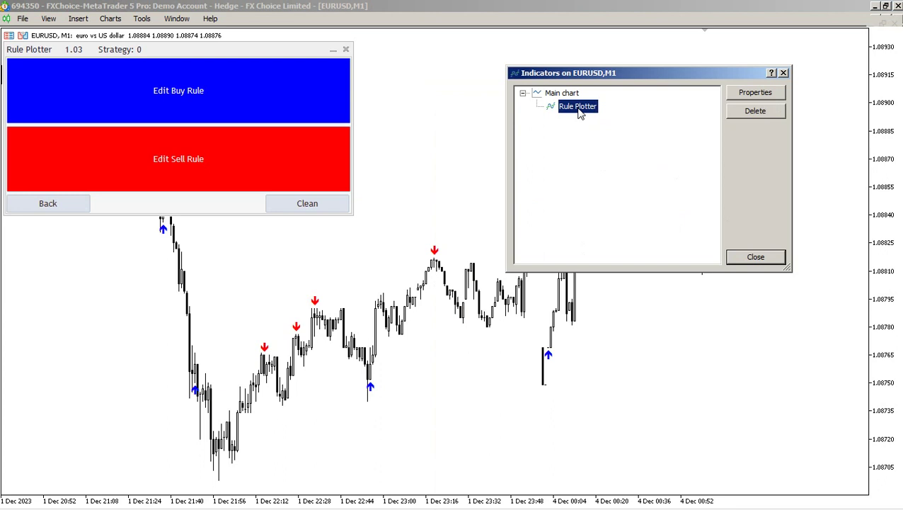
click(754, 92)
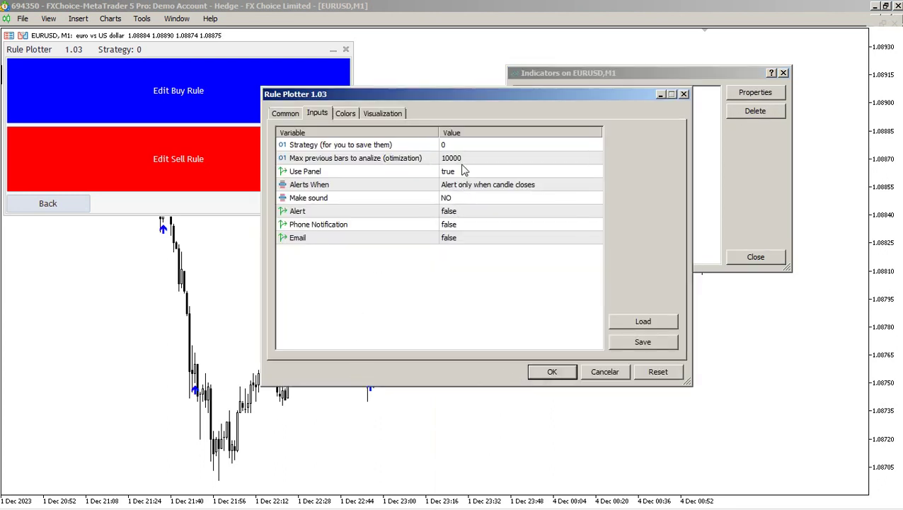
click(464, 172)
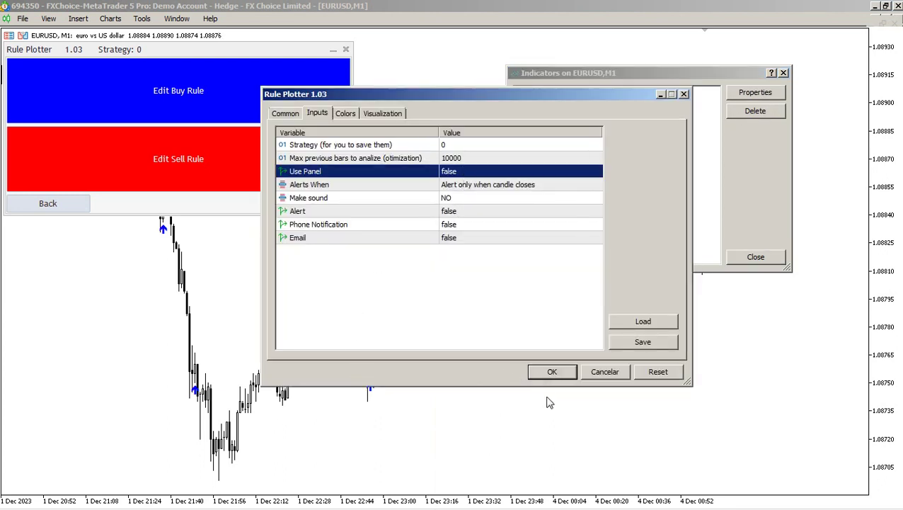
click(552, 372)
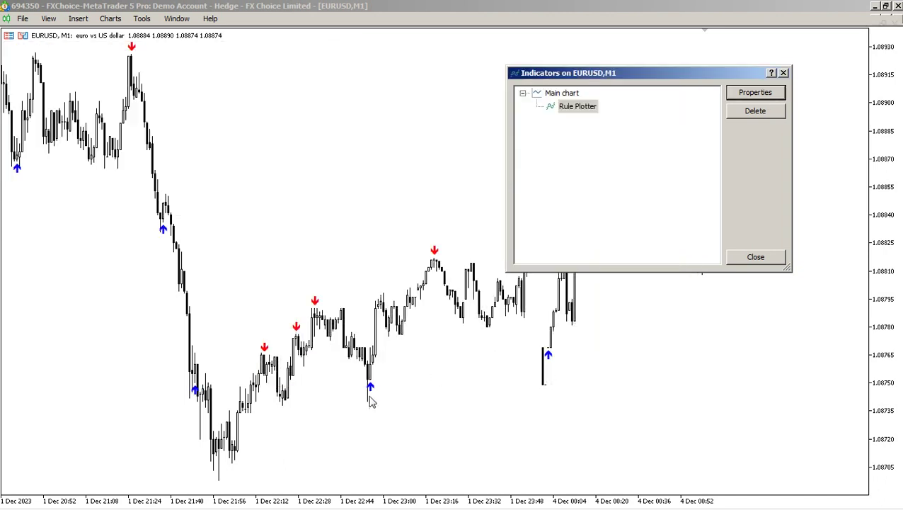
click(756, 256)
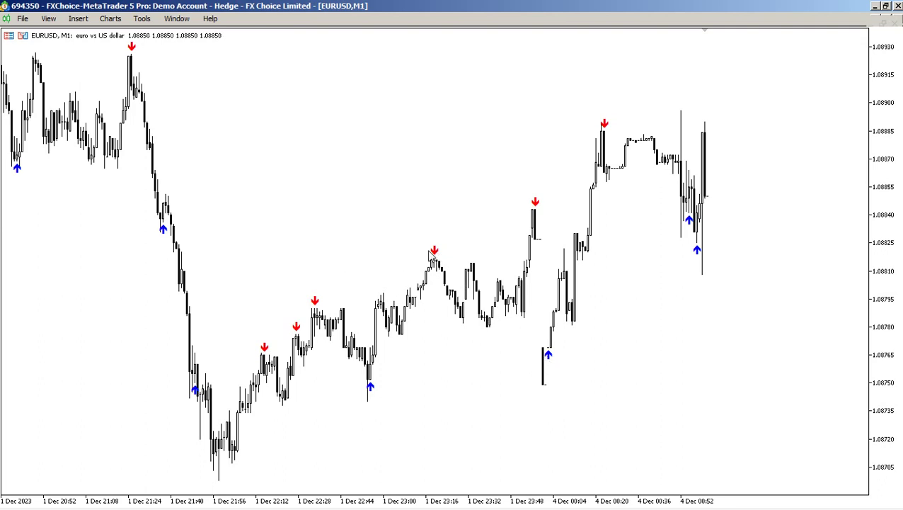
Step: Show the Navigator, collapse its Indicators tree and open the Market store
click(48, 20)
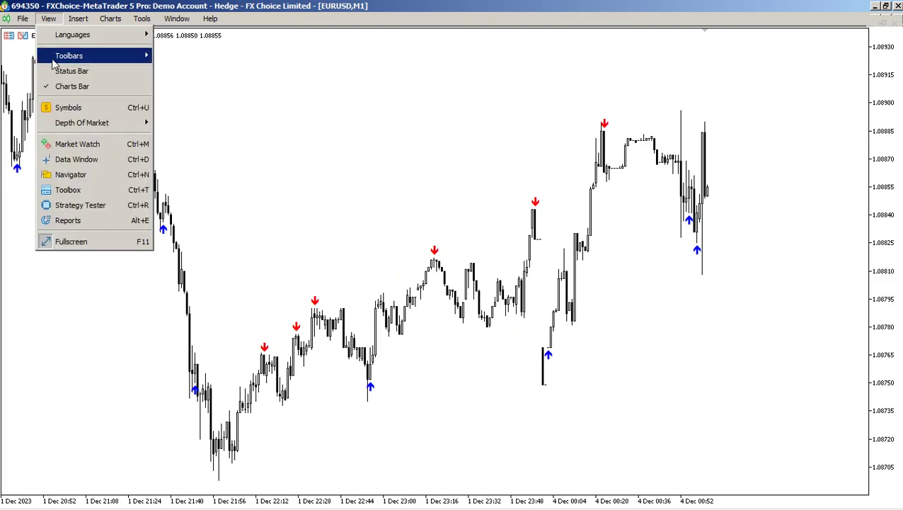
click(70, 174)
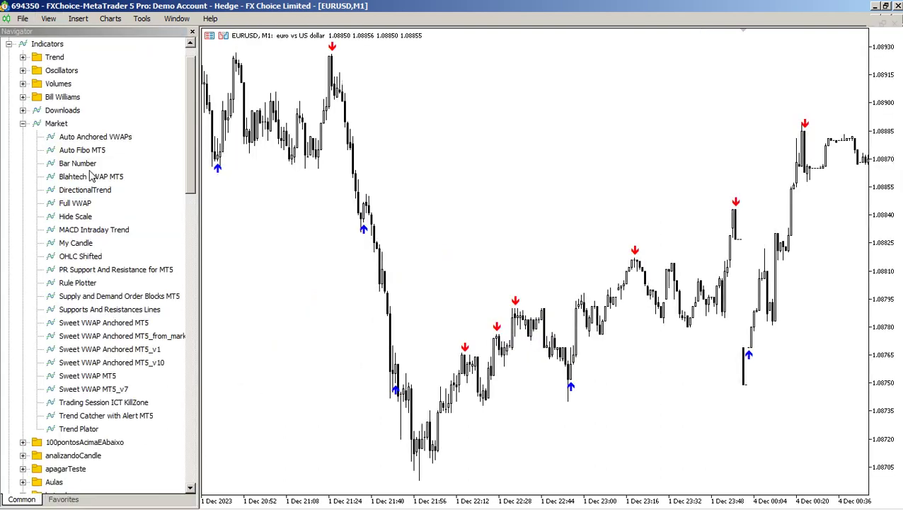
click(23, 124)
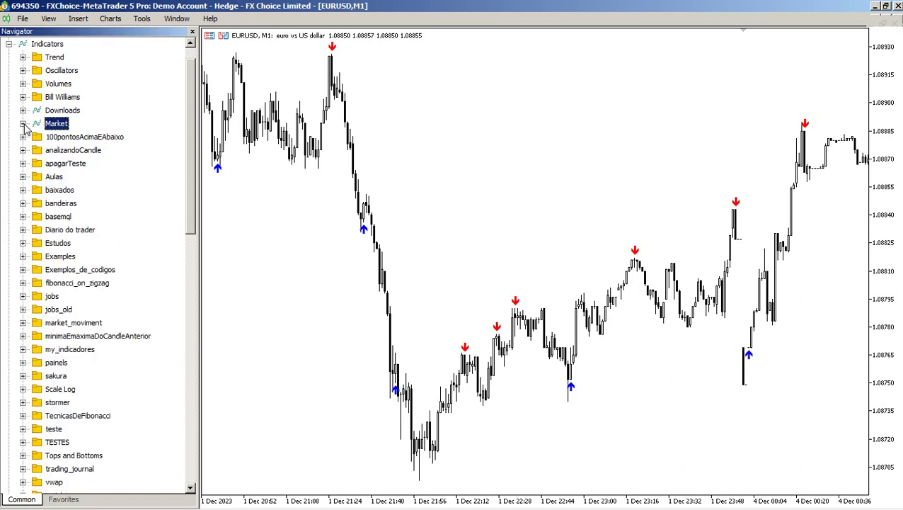
click(9, 45)
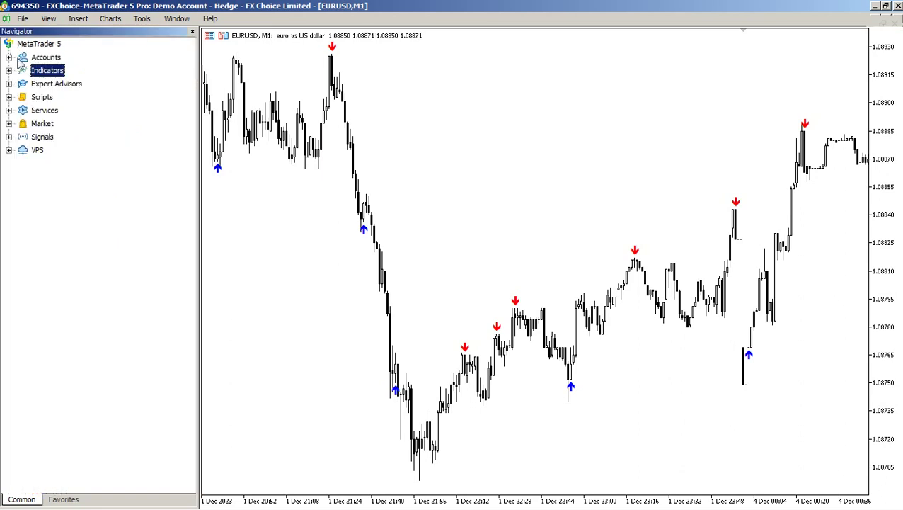
double_click(40, 125)
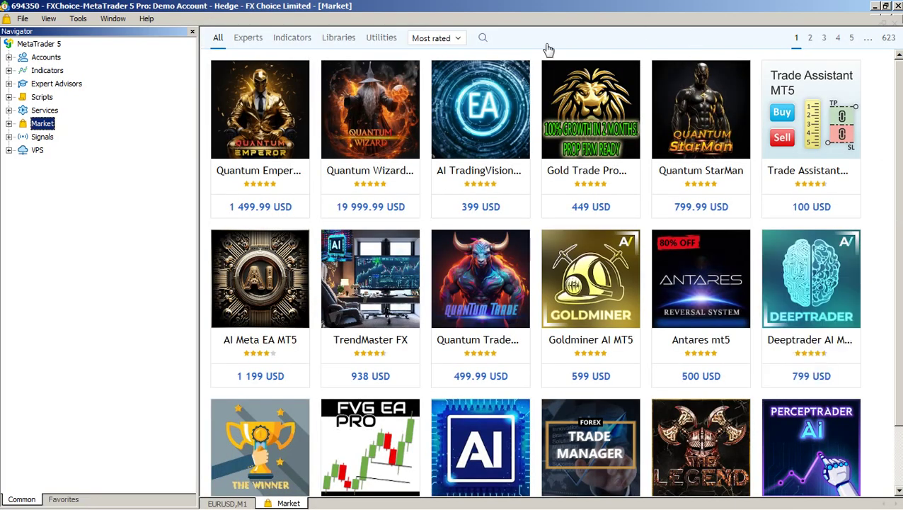
Step: Search the Market for Rule Plotter, open the Rule Plotter Expert page and locate it among Expert Advisors
click(484, 38)
click(502, 35)
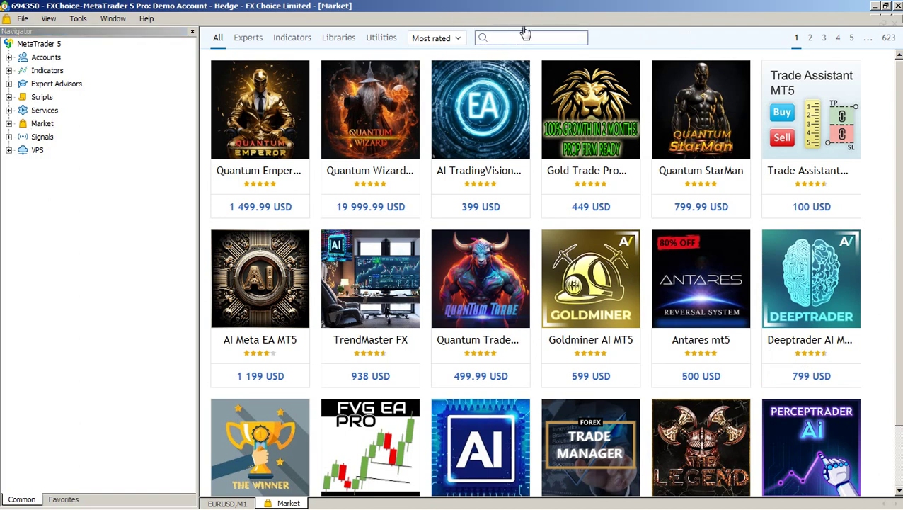
text(Rule Plotter)
key(Return)
mouse_move(396, 145)
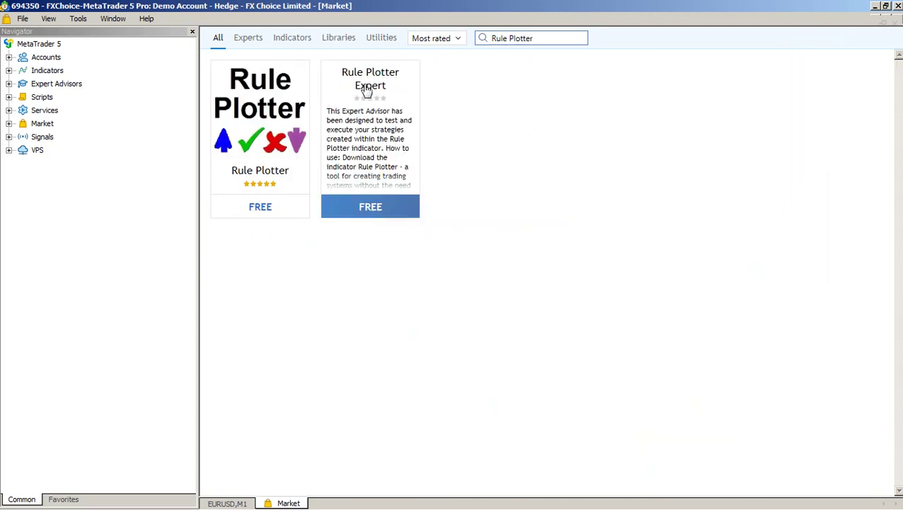
click(369, 97)
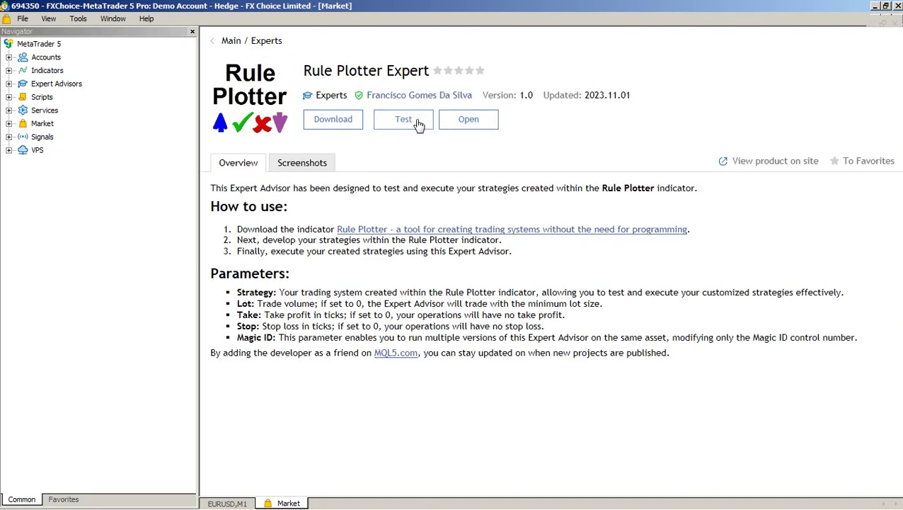
click(476, 124)
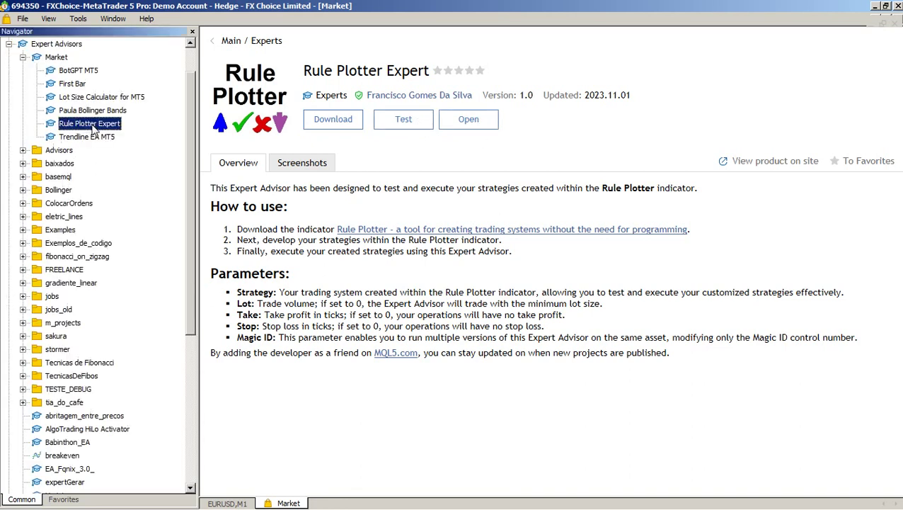
Step: Load Rule Plotter Expert into the Strategy Tester and close the Market page
right_click(93, 128)
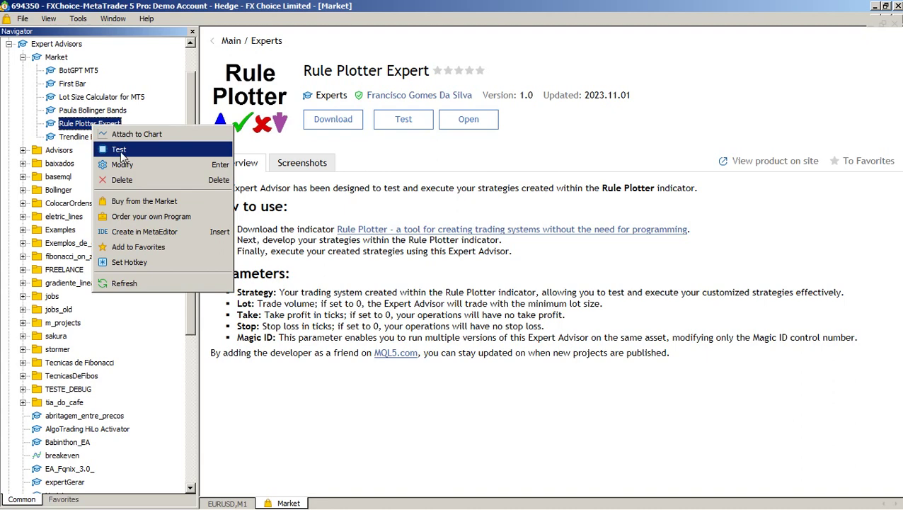
click(408, 128)
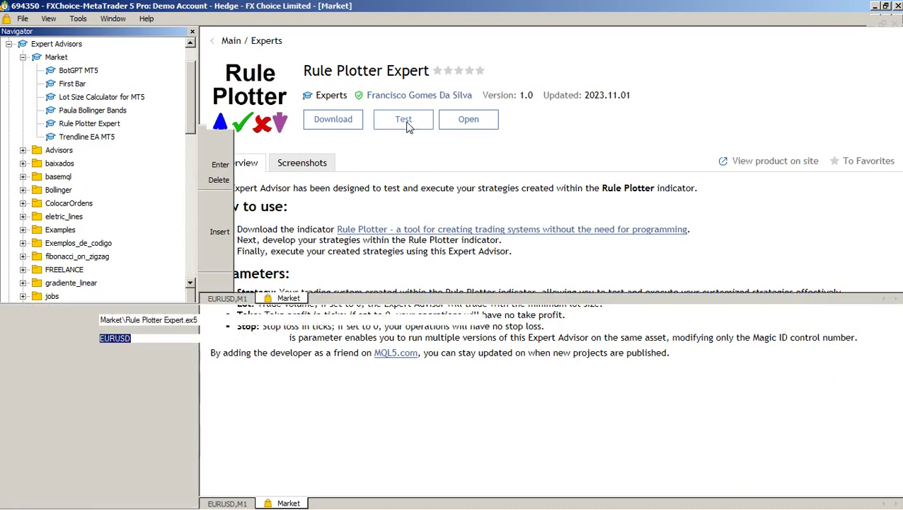
click(893, 23)
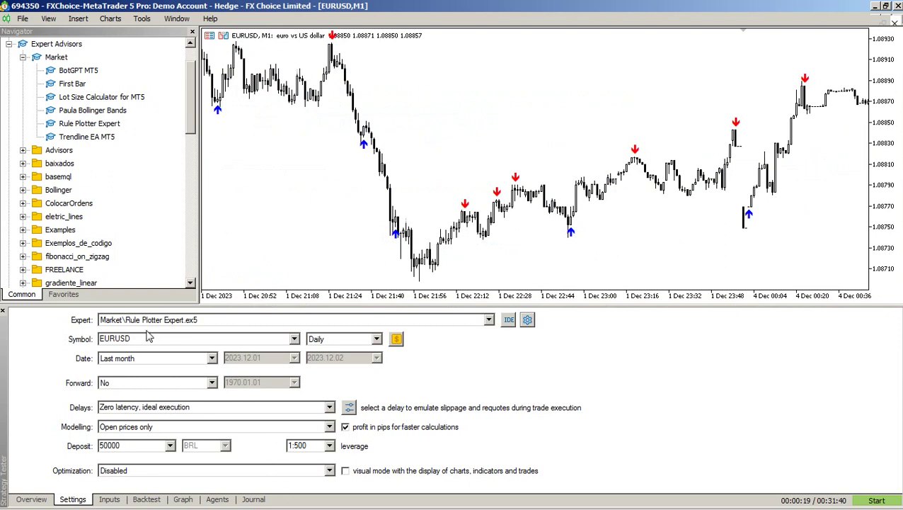
right_click(84, 126)
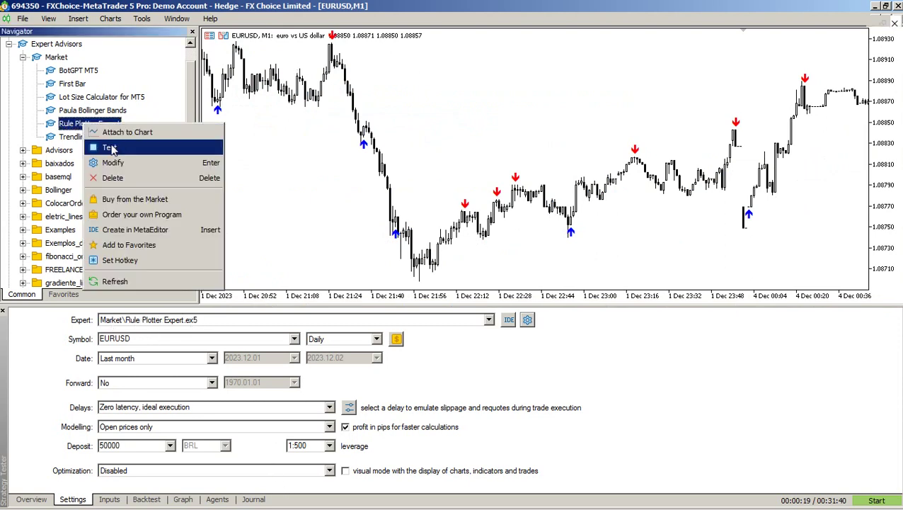
click(115, 149)
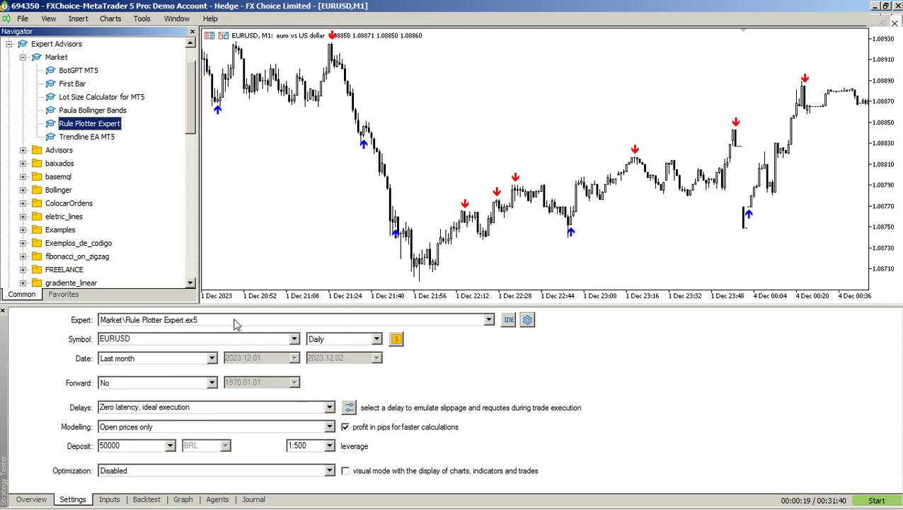
Step: Run a visual-mode backtest on H1 over the last year
click(377, 339)
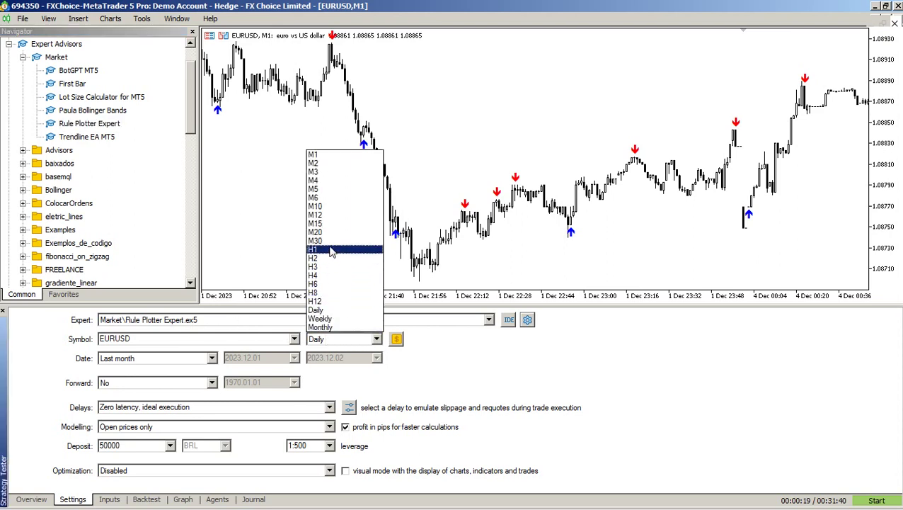
click(332, 250)
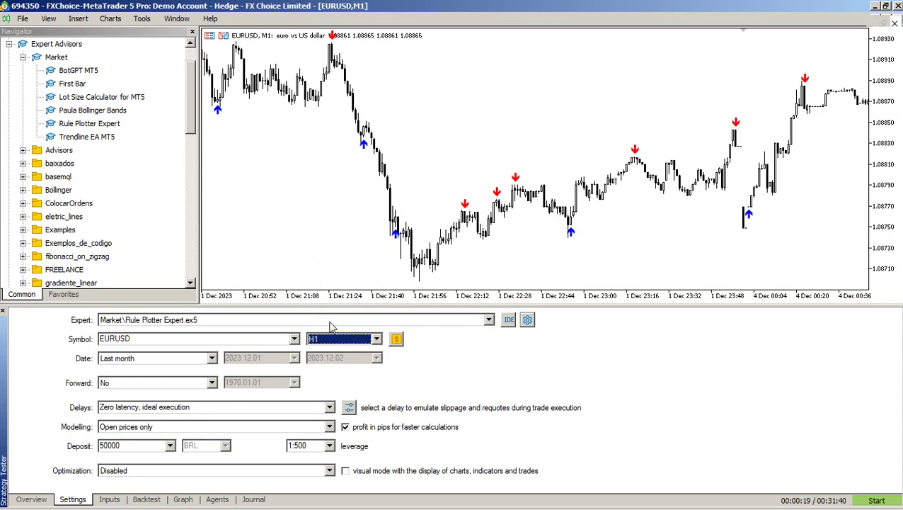
click(172, 360)
click(136, 389)
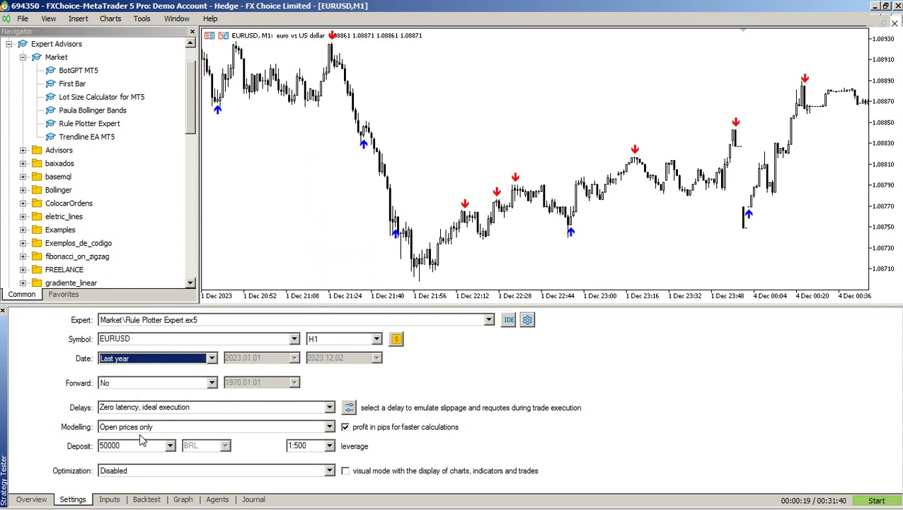
click(344, 474)
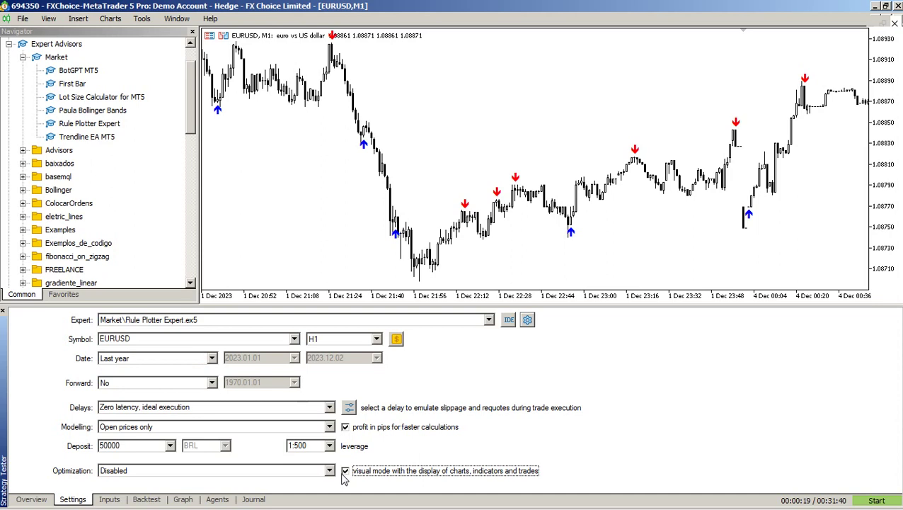
click(879, 501)
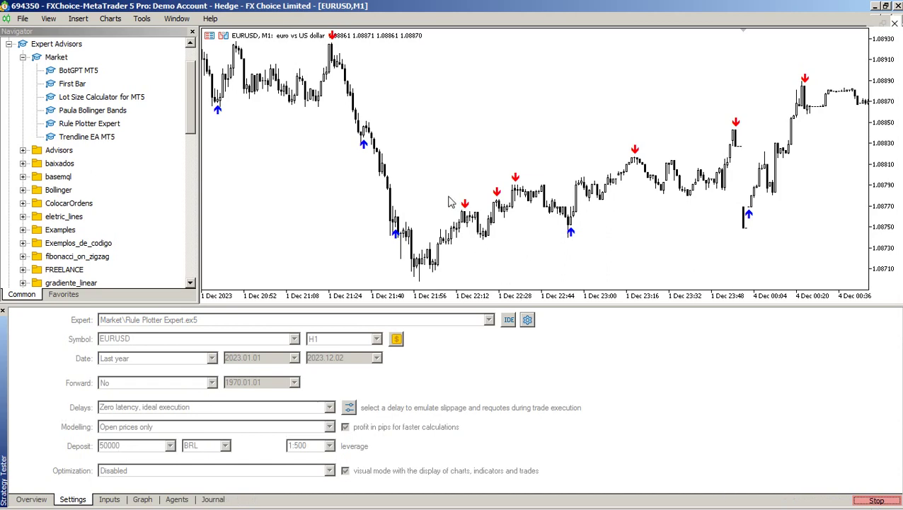
Step: Zoom into the visual backtest chart with the grid hidden, stop the test, and return to the terminal
key(alt+Tab)
key(alt+Tab)
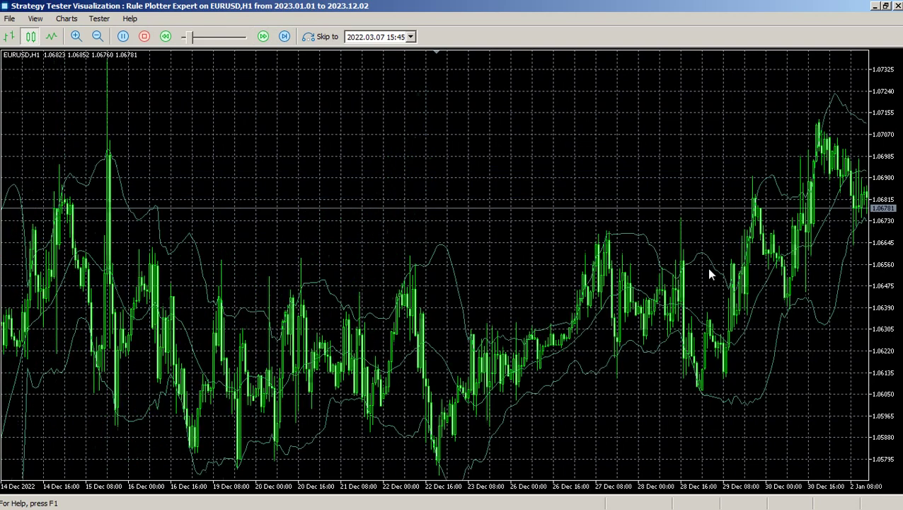
key(plus)
key(plus)
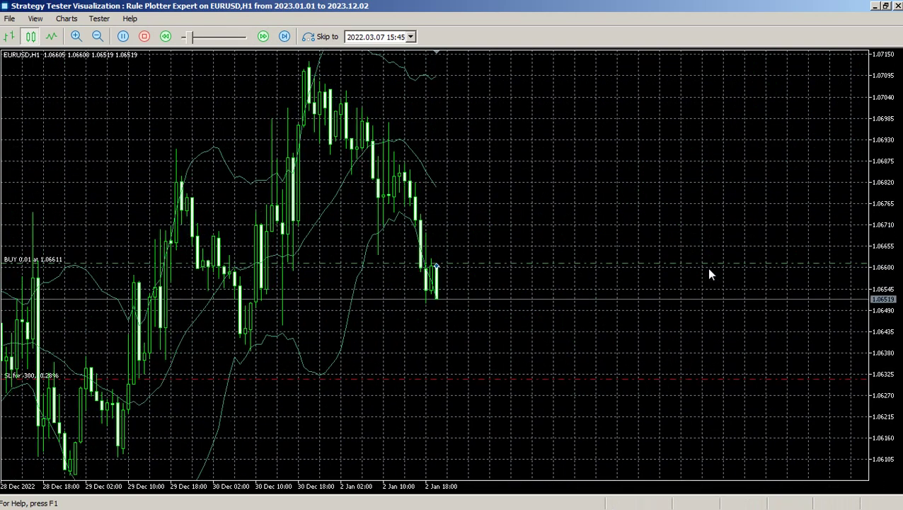
key(ctrl+g)
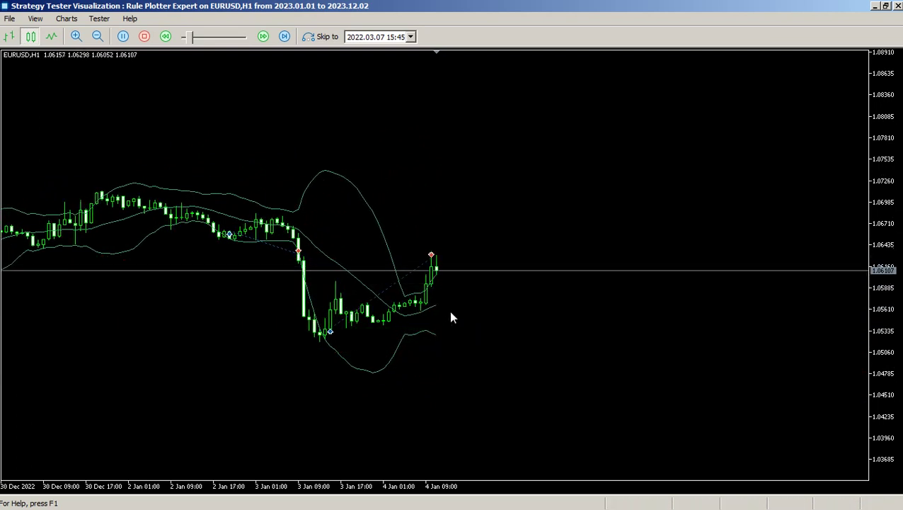
click(144, 36)
key(alt+Tab)
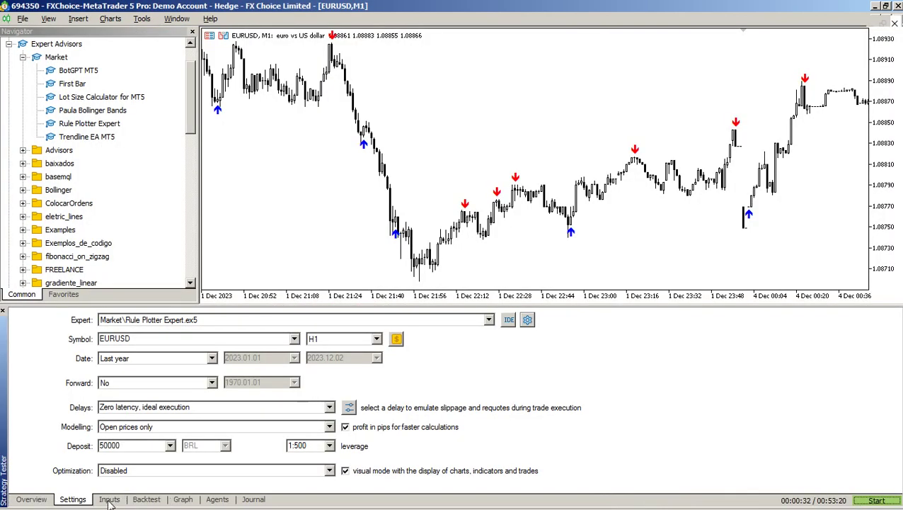
Step: Reset the expert inputs to defaults, keeping Stop at 300 ticks and setting Take to 900 ticks
click(109, 499)
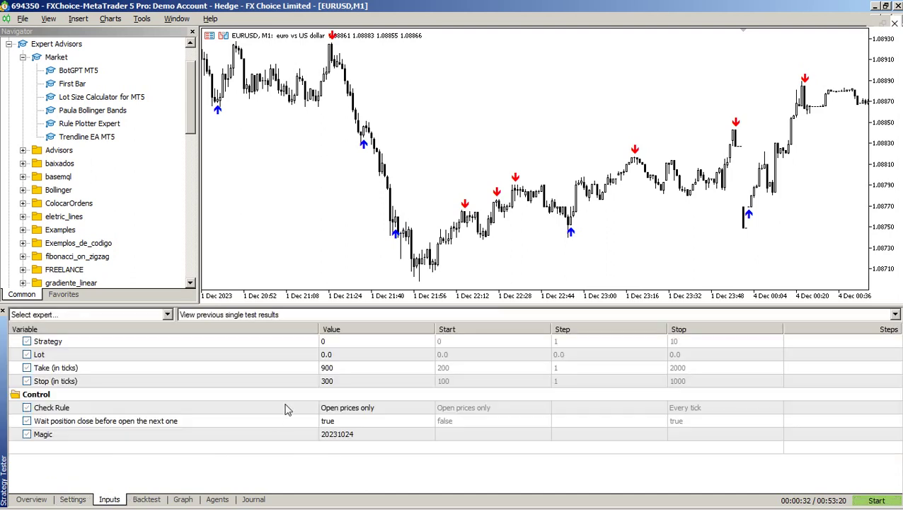
right_click(373, 380)
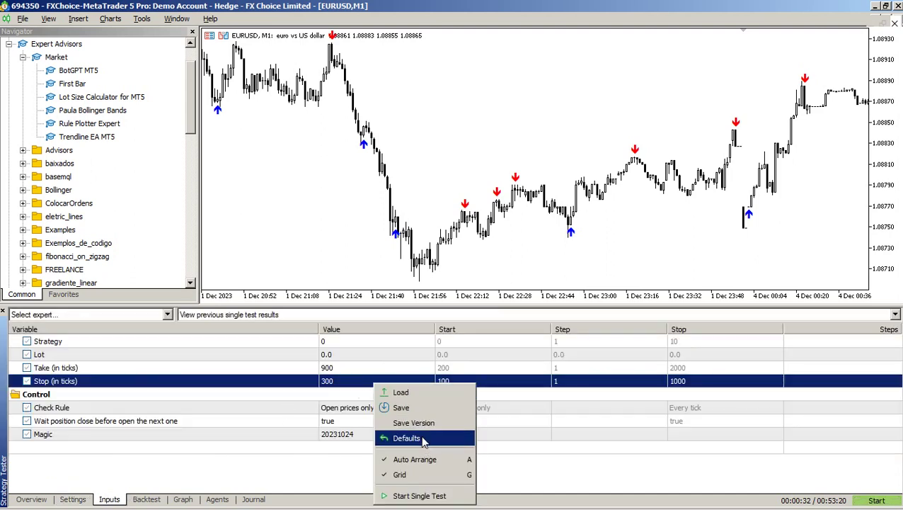
click(423, 438)
click(331, 382)
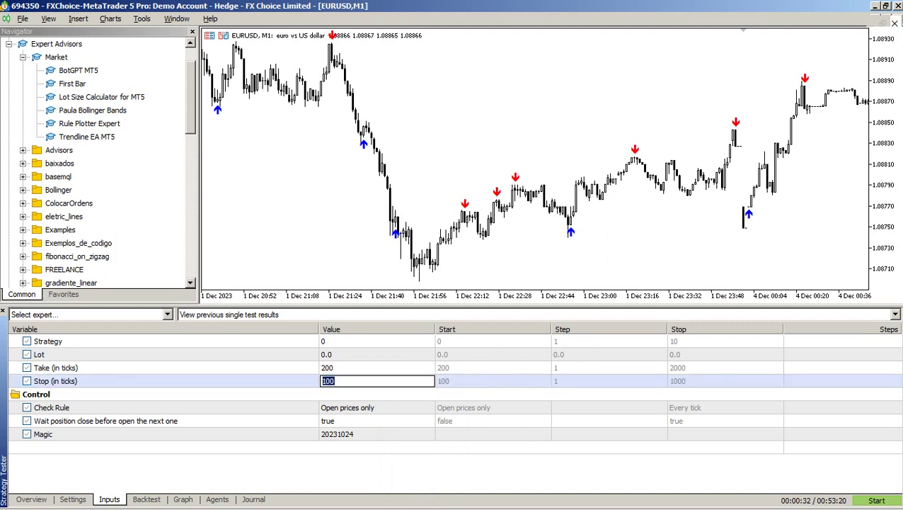
key(Return)
key(Up)
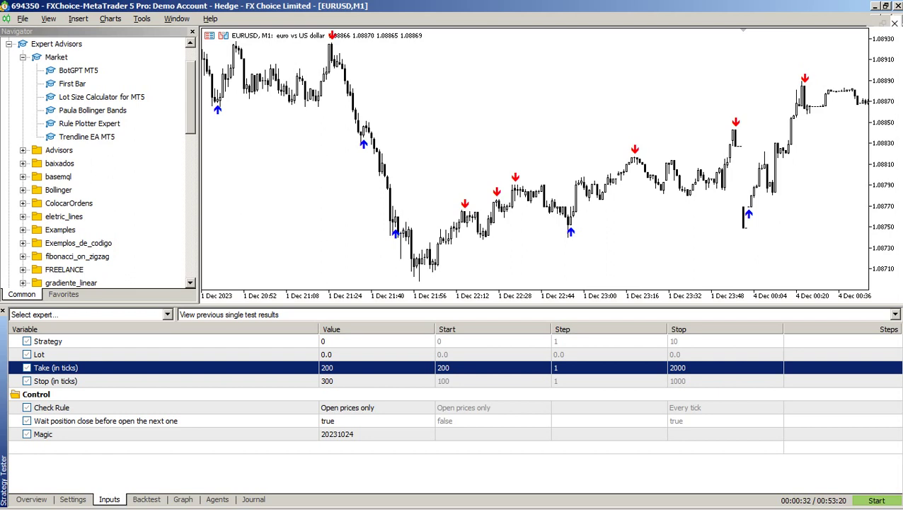
click(333, 367)
text(90)
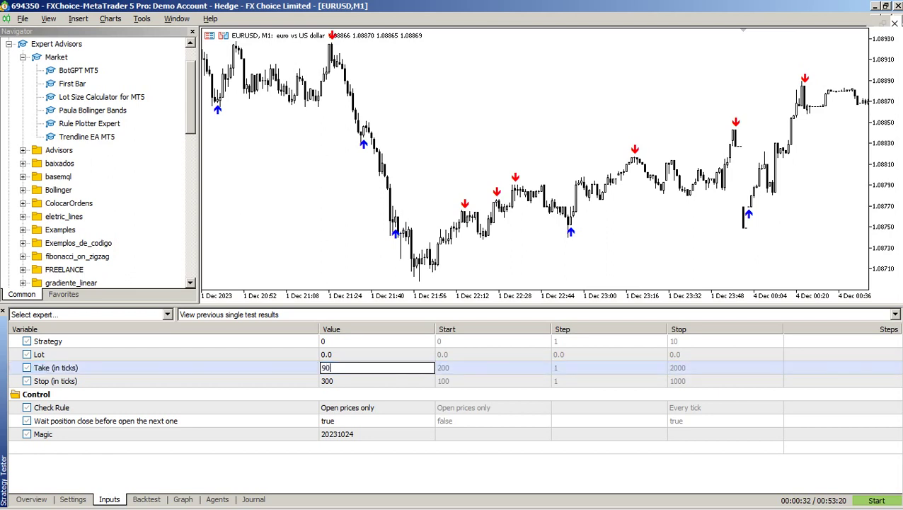
text(0)
key(Return)
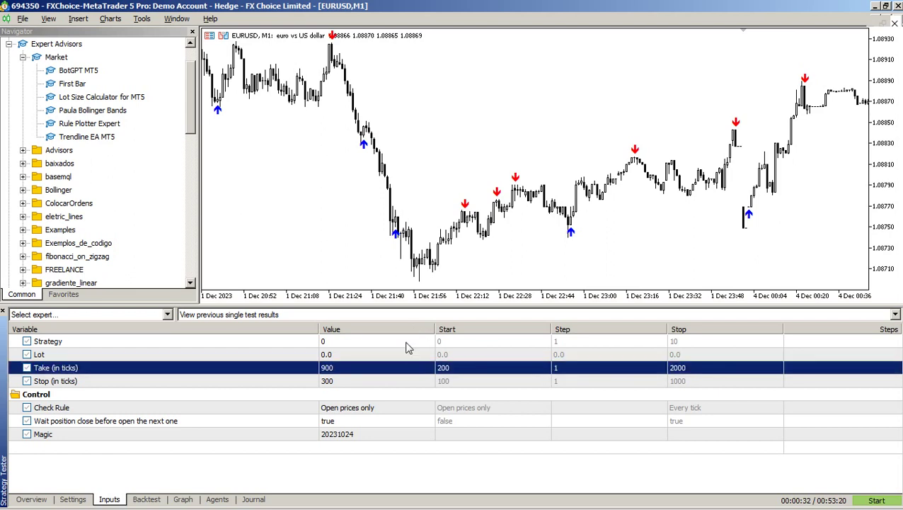
click(329, 358)
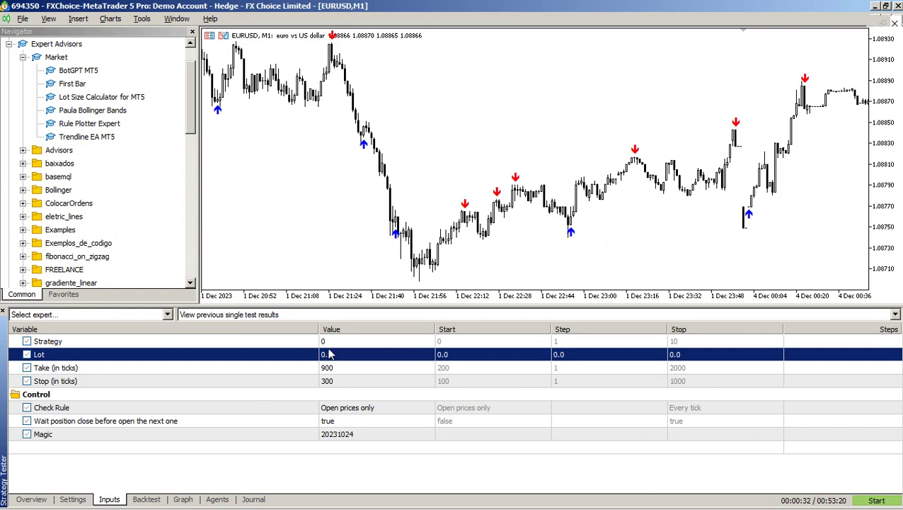
key(Up)
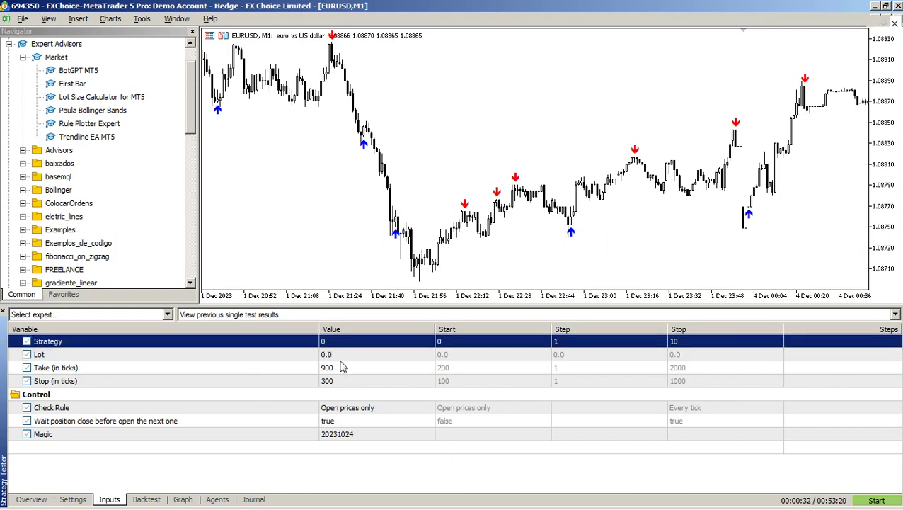
Step: Start the backtest with Take 900 and Stop 300 and bring up the visualization window
click(878, 501)
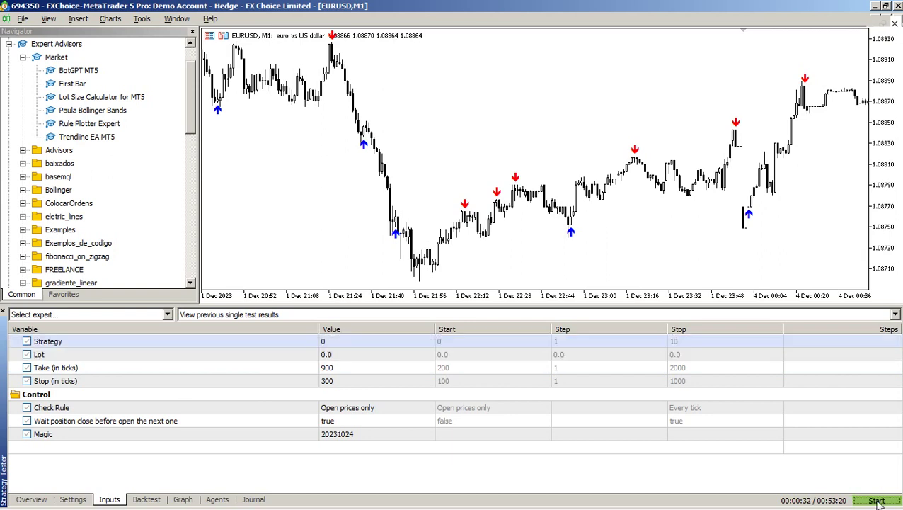
key(alt+Tab)
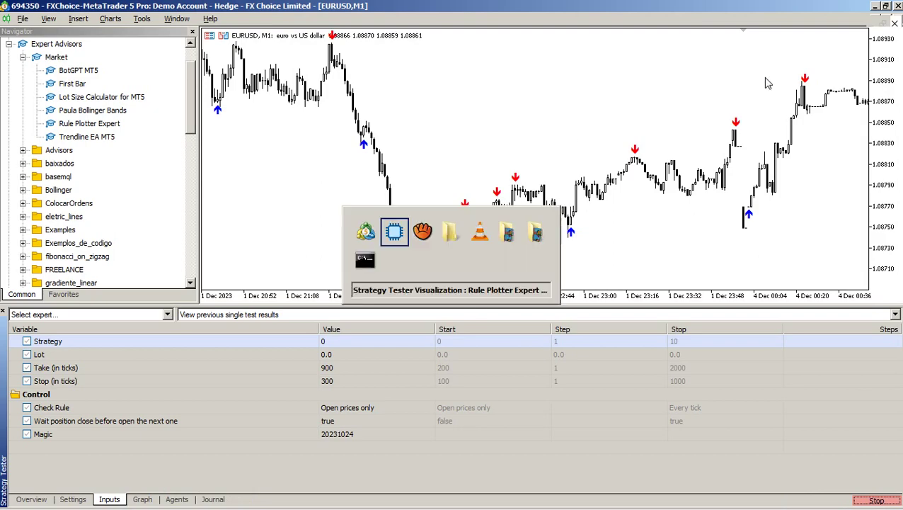
key(alt+Tab)
key(alt+Tab)
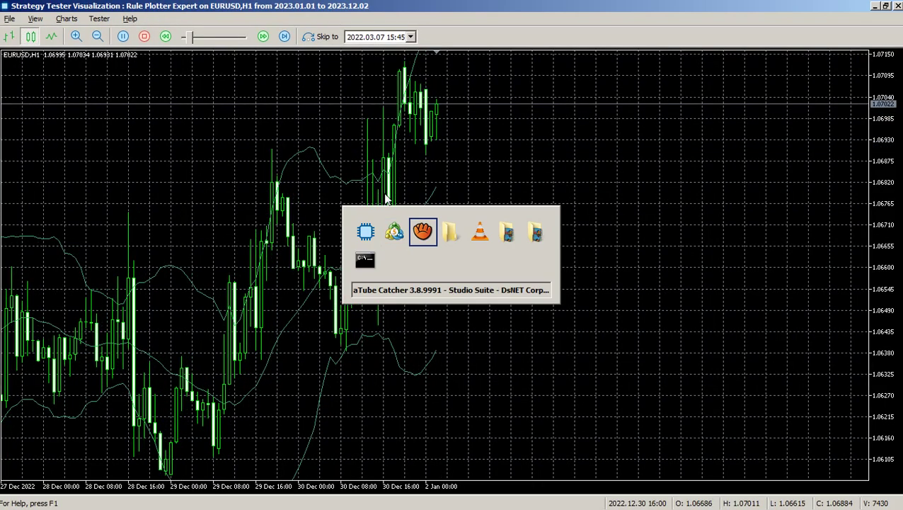
key(alt+Tab)
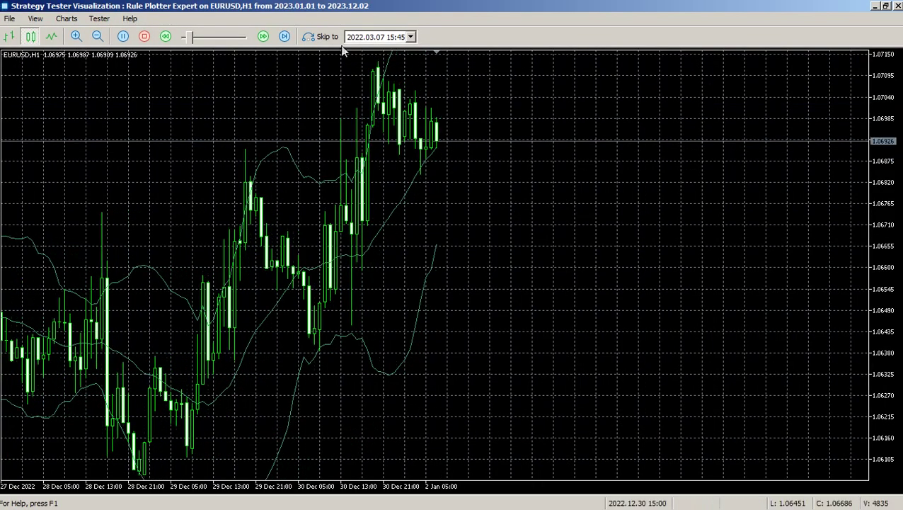
Step: Raise the visual playback speed three times, then return to the main terminal
click(262, 37)
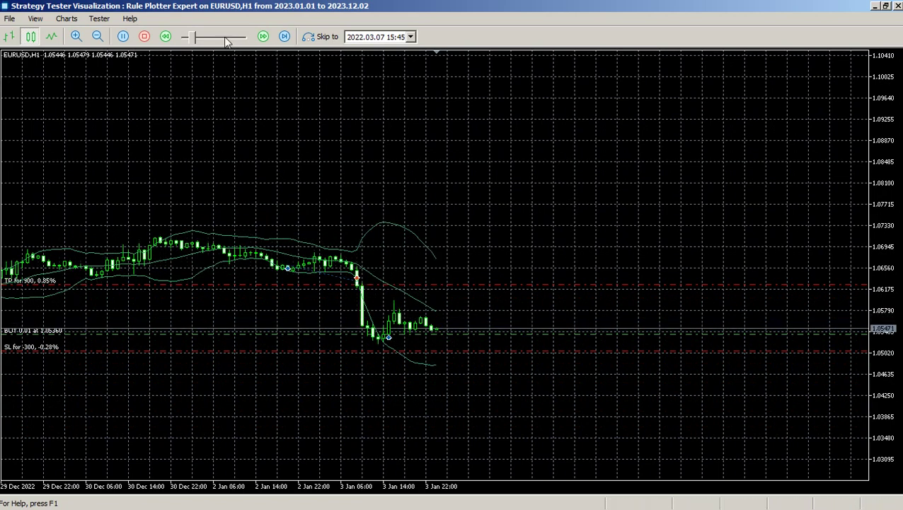
click(261, 39)
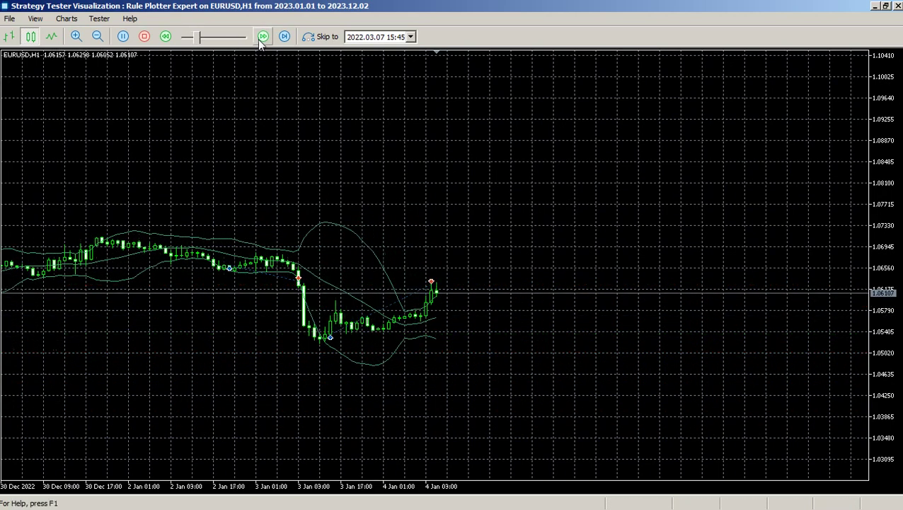
click(261, 40)
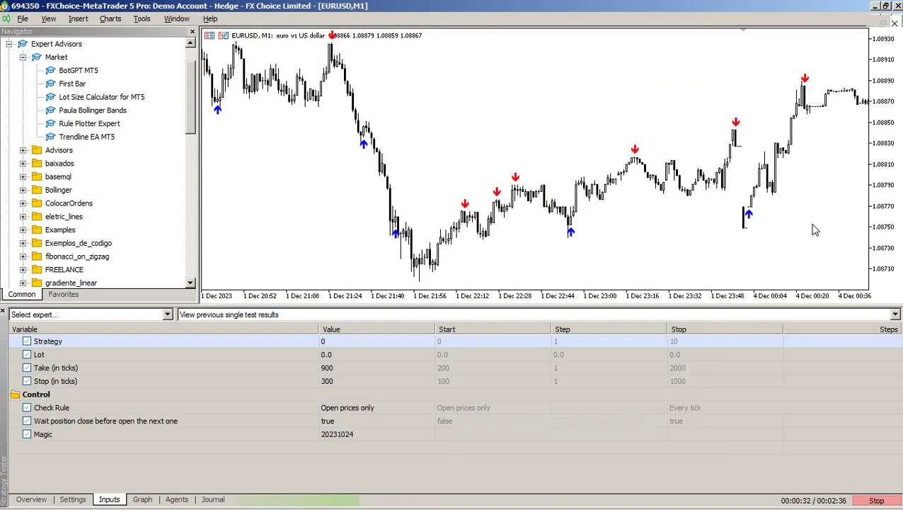
click(813, 230)
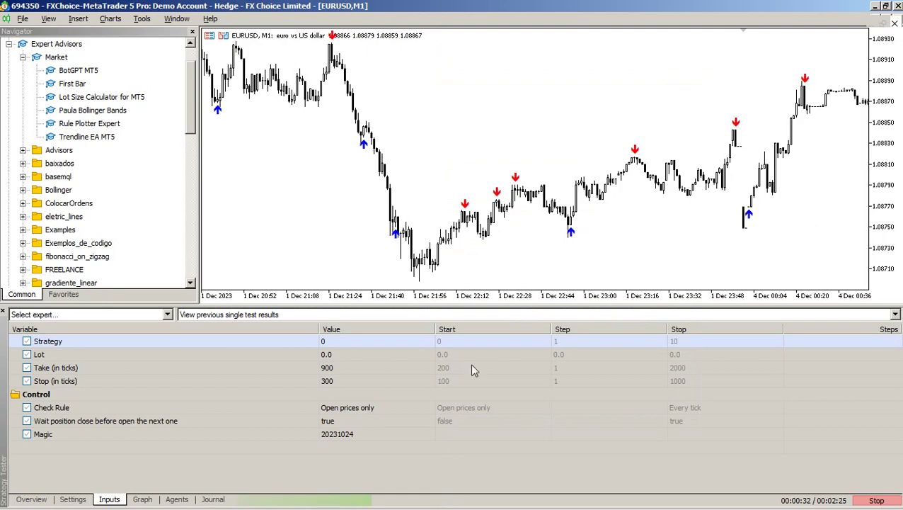
Step: Show the balance graph beside the visual test, fast-forward to the end, and maximize the terminal
click(142, 499)
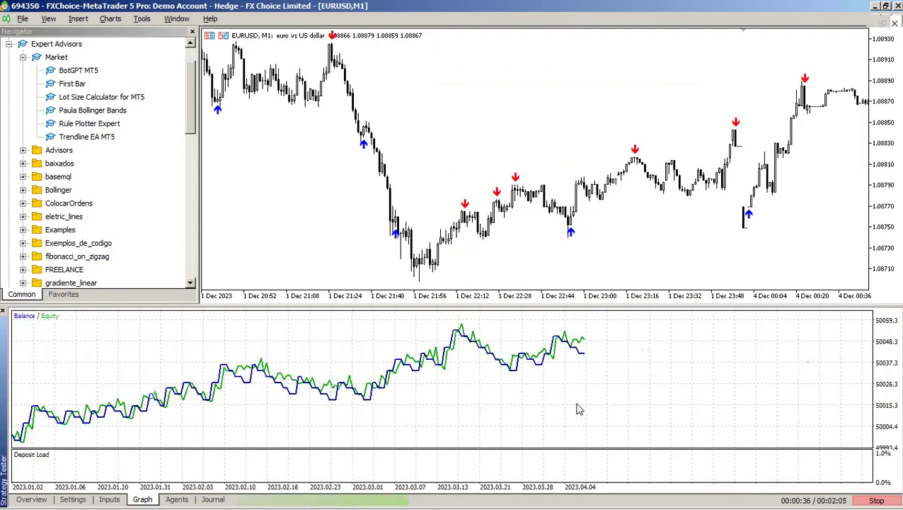
key(super+Down)
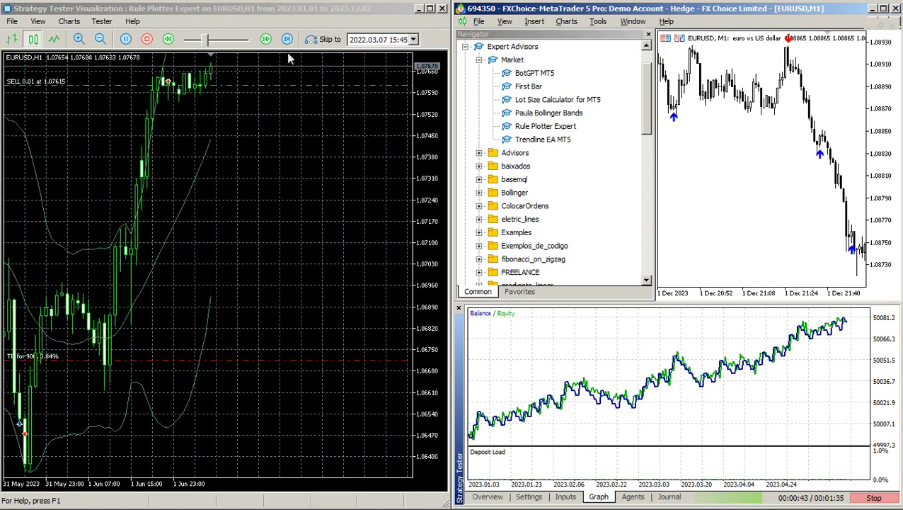
click(267, 41)
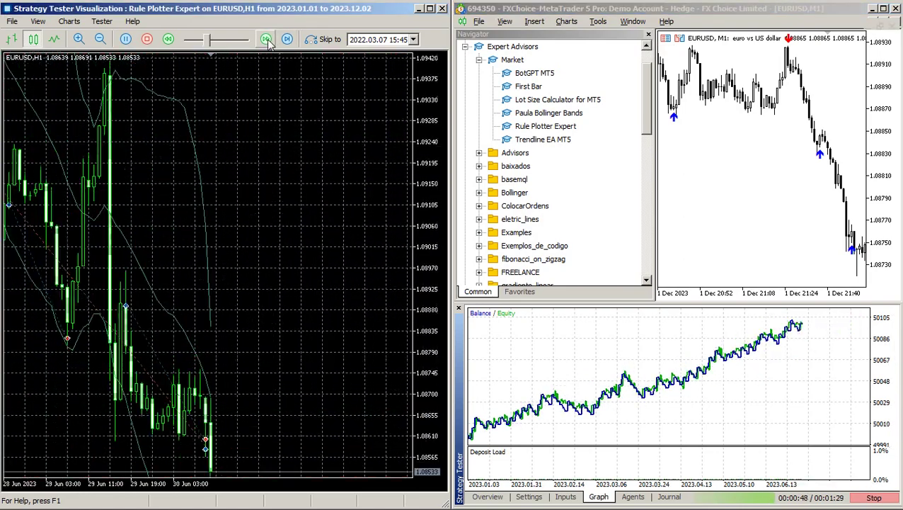
click(266, 40)
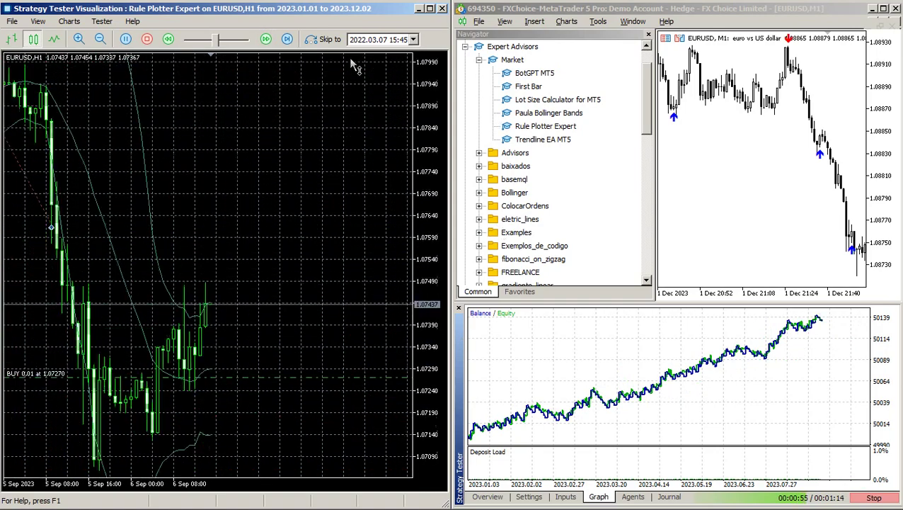
click(272, 43)
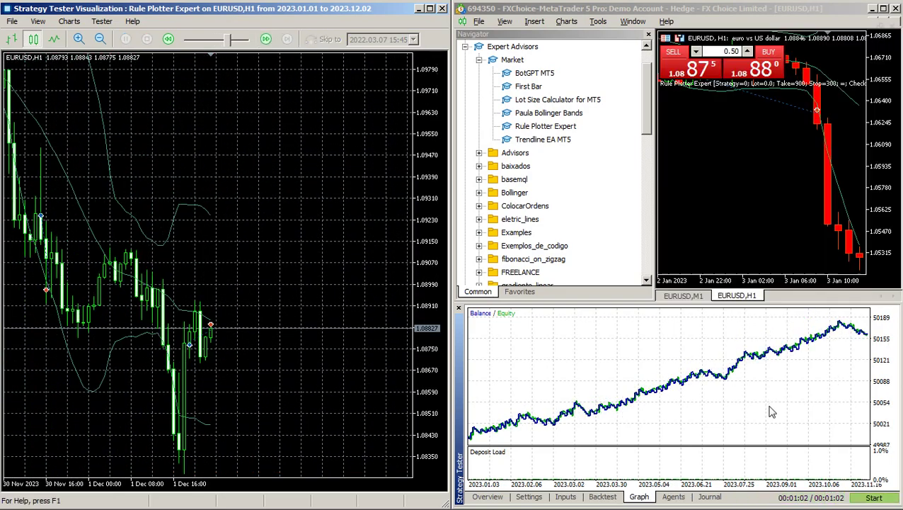
click(884, 9)
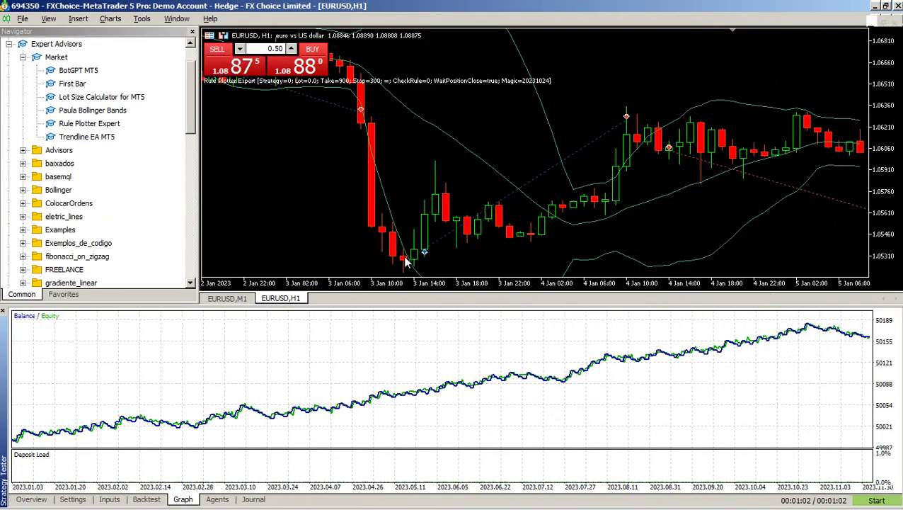
Step: Pan and enlarge the H1 chart, then open the Backtest report showing 162.51 net profit
drag(434, 242, 584, 246)
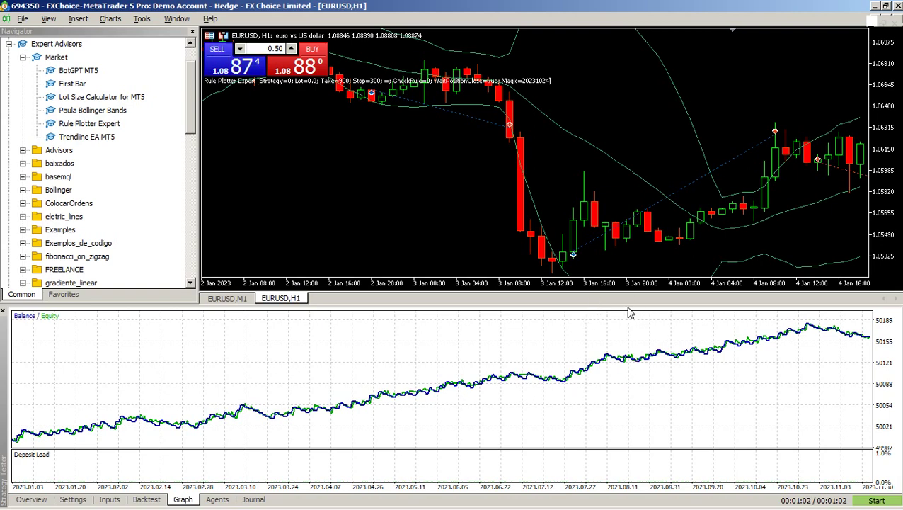
drag(628, 312, 623, 383)
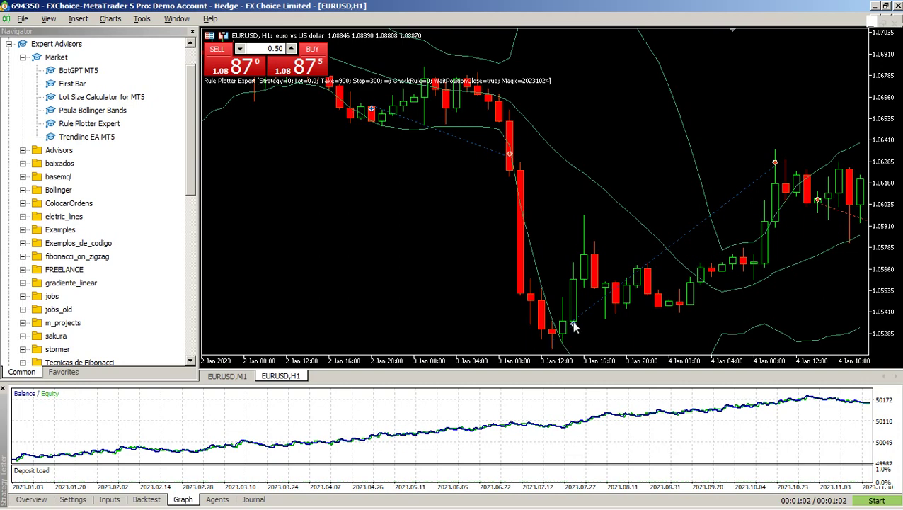
scroll(564, 327, down, 5)
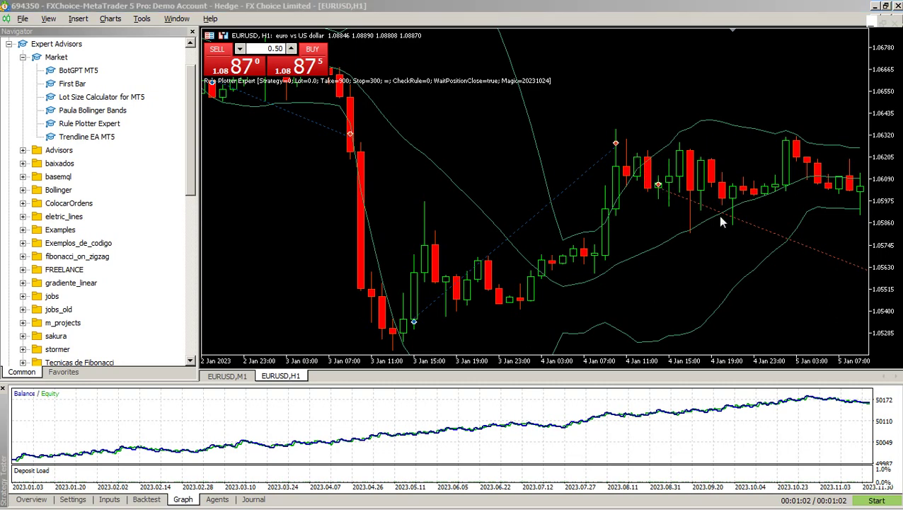
click(147, 499)
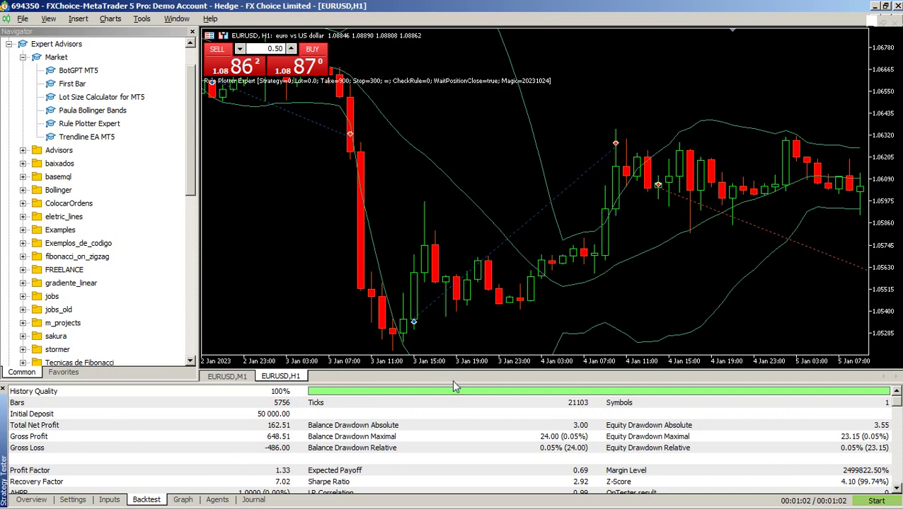
Step: Enlarge the tester panel and review the Take and Stop (in ticks) inputs
drag(455, 385, 459, 274)
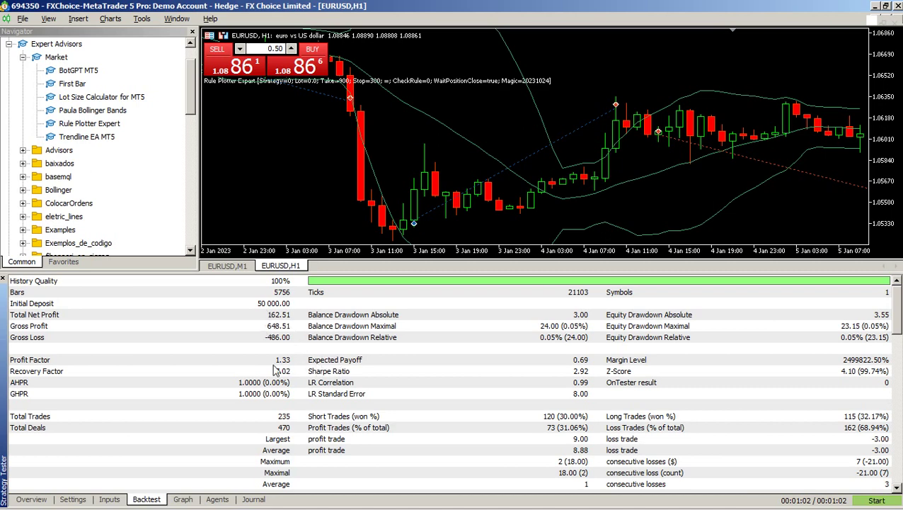
click(110, 499)
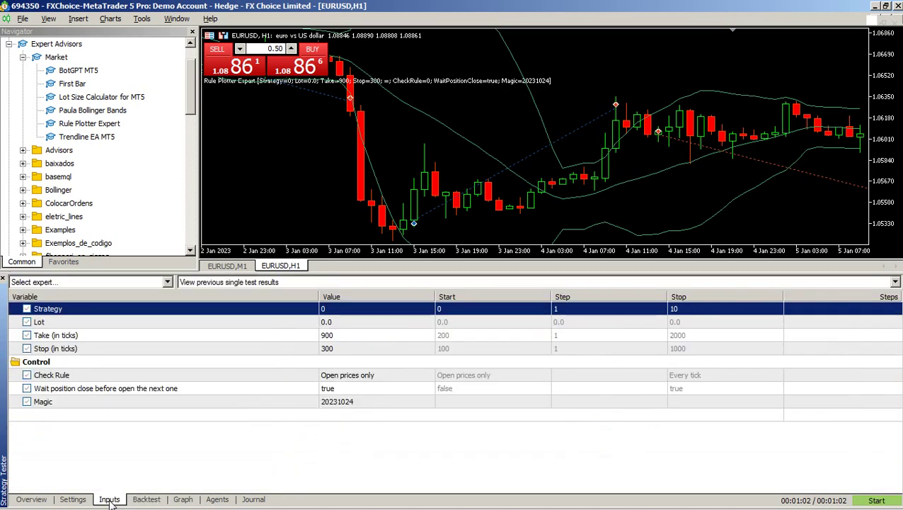
click(318, 349)
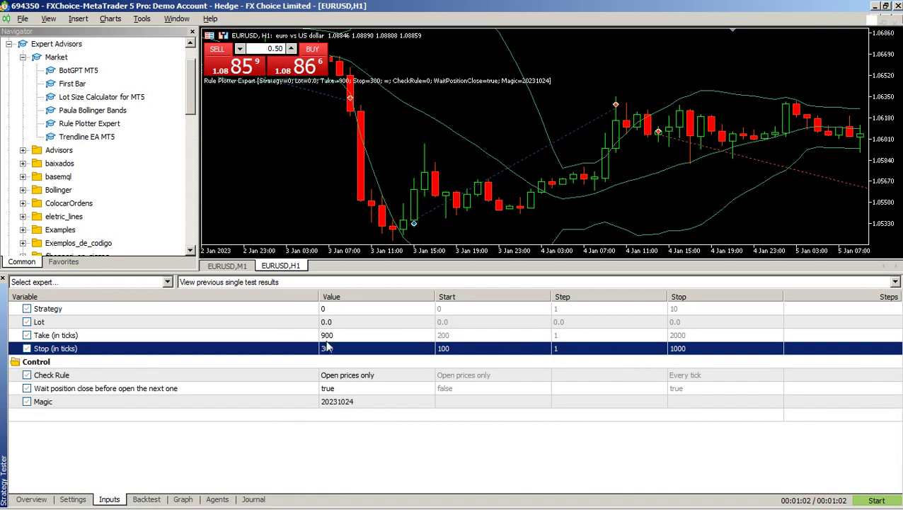
click(329, 337)
click(334, 350)
key(Up)
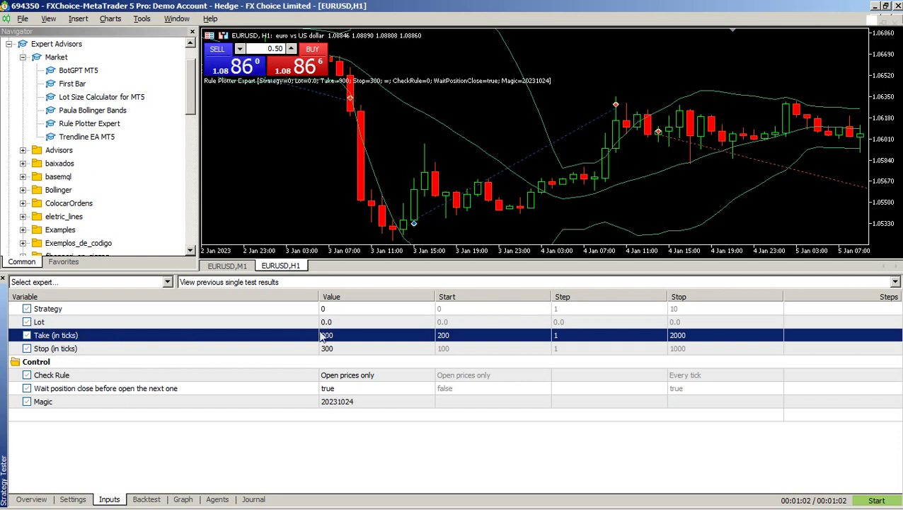
click(331, 350)
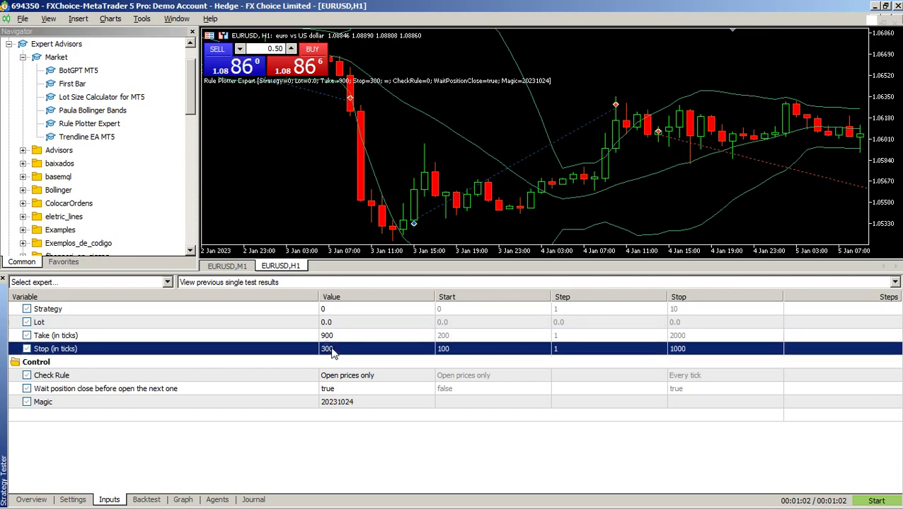
Step: Browse the Settings, Backtest and Graph tabs, then bring the EURUSD,M1 chart forward
click(80, 498)
click(149, 499)
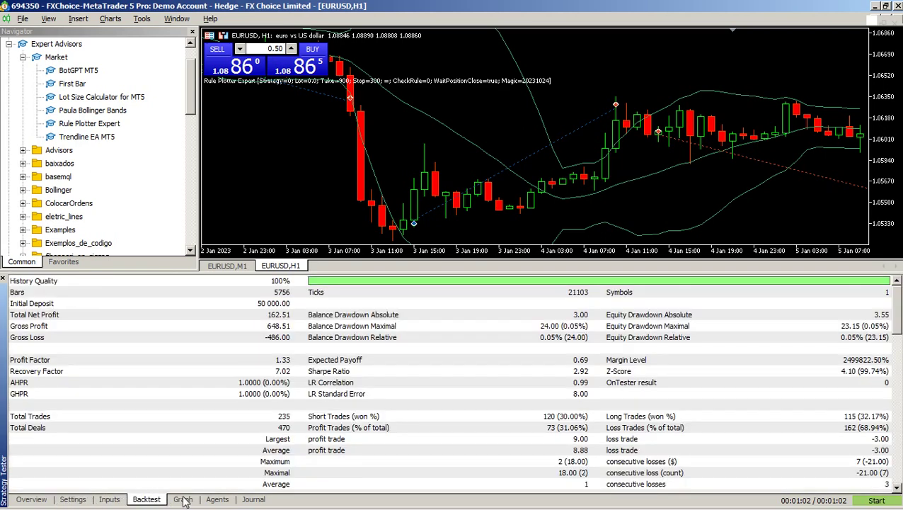
click(183, 499)
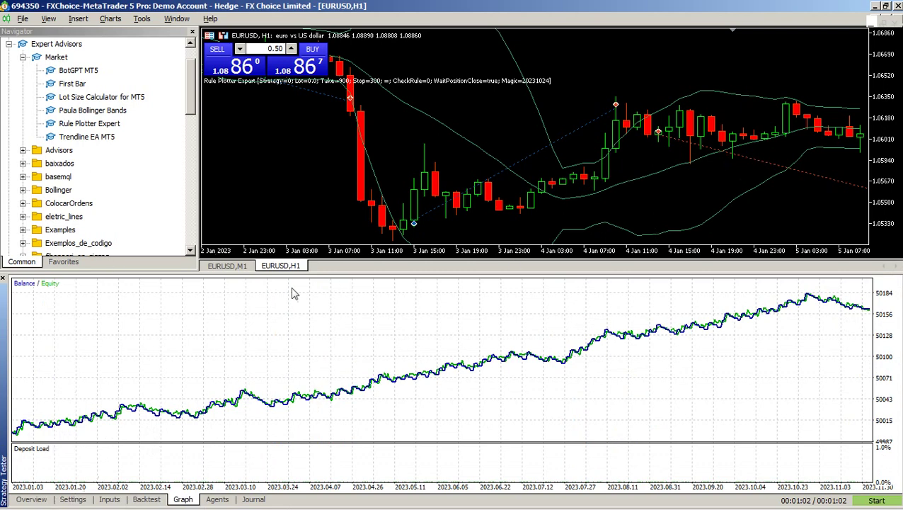
click(237, 266)
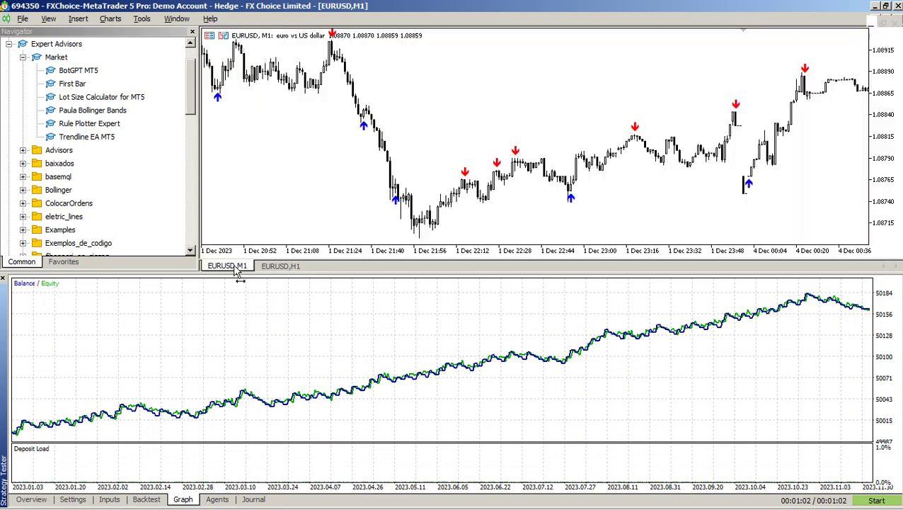
Step: Turn Rule Plotter's Use Panel input back on in its properties, then switch to the recorder
right_click(218, 99)
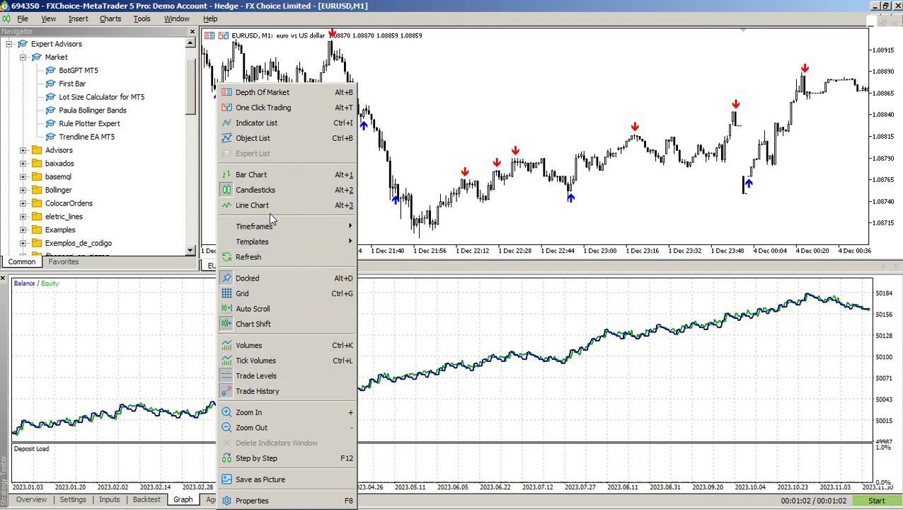
click(491, 154)
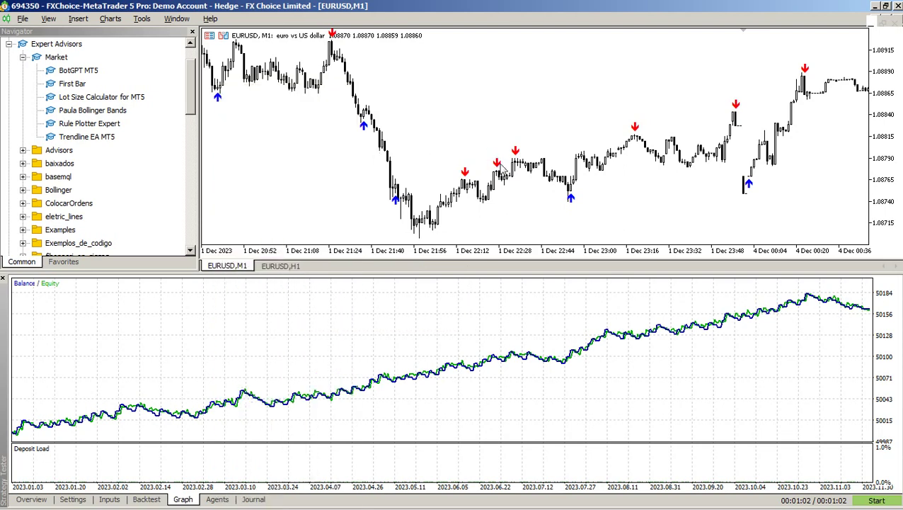
right_click(499, 162)
click(481, 169)
right_click(464, 172)
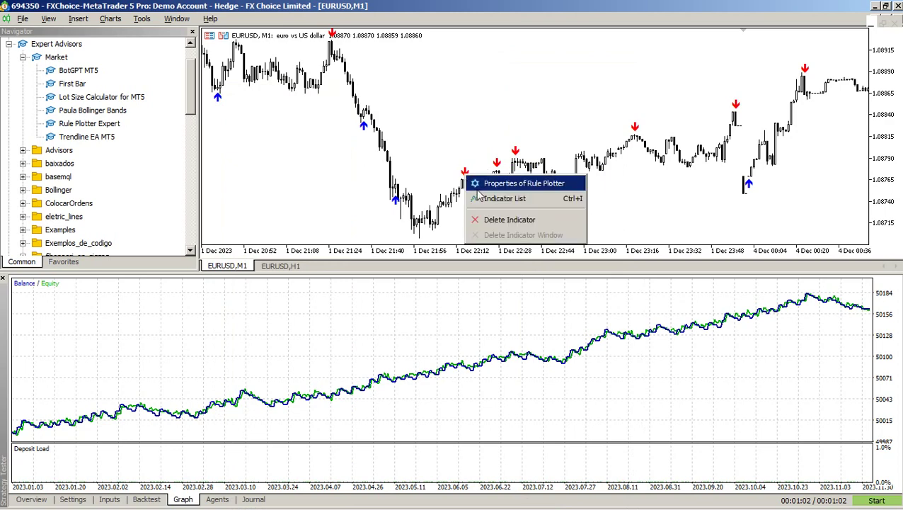
click(476, 182)
click(457, 176)
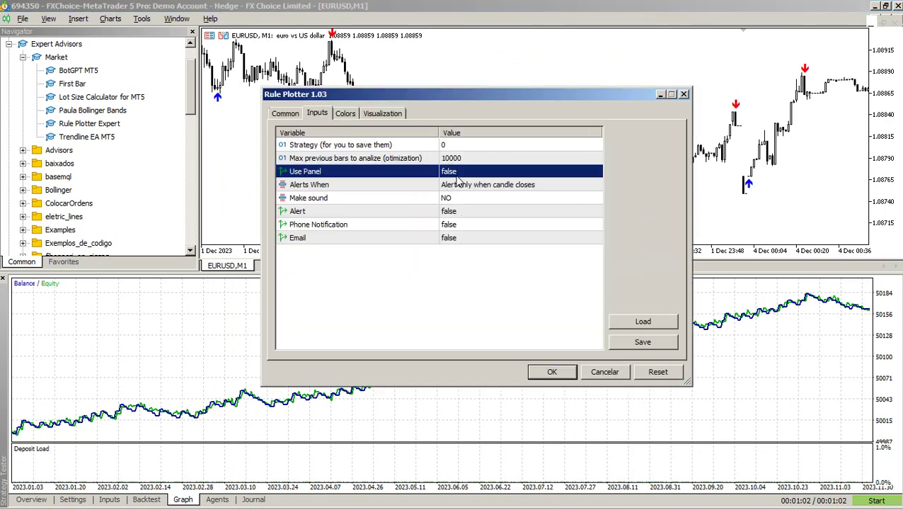
click(559, 371)
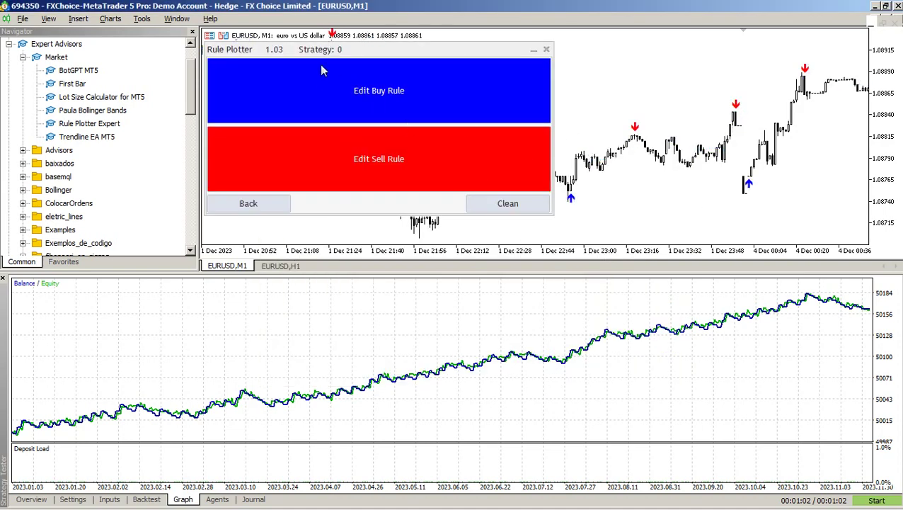
key(alt+Tab)
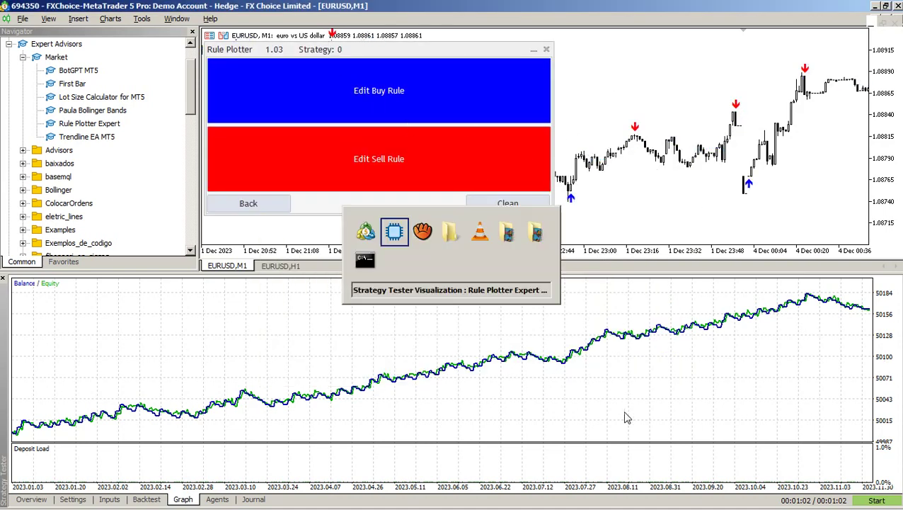